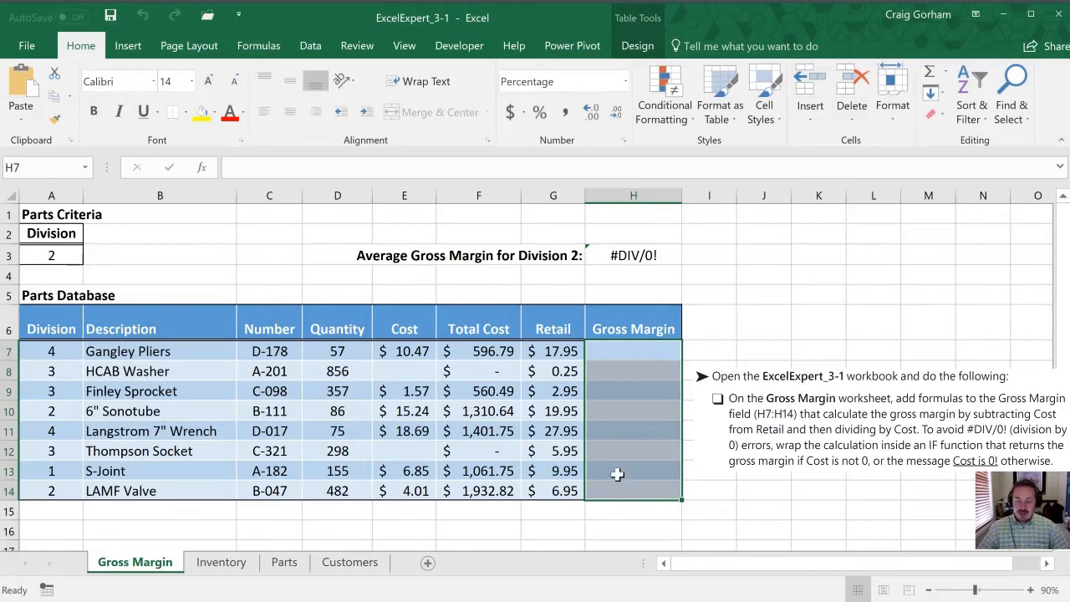
- Enter the formula =(G7-E7)/E7 in cell H7 to calculate the Gross Margin field of the Parts Database table
left_click(618, 353)
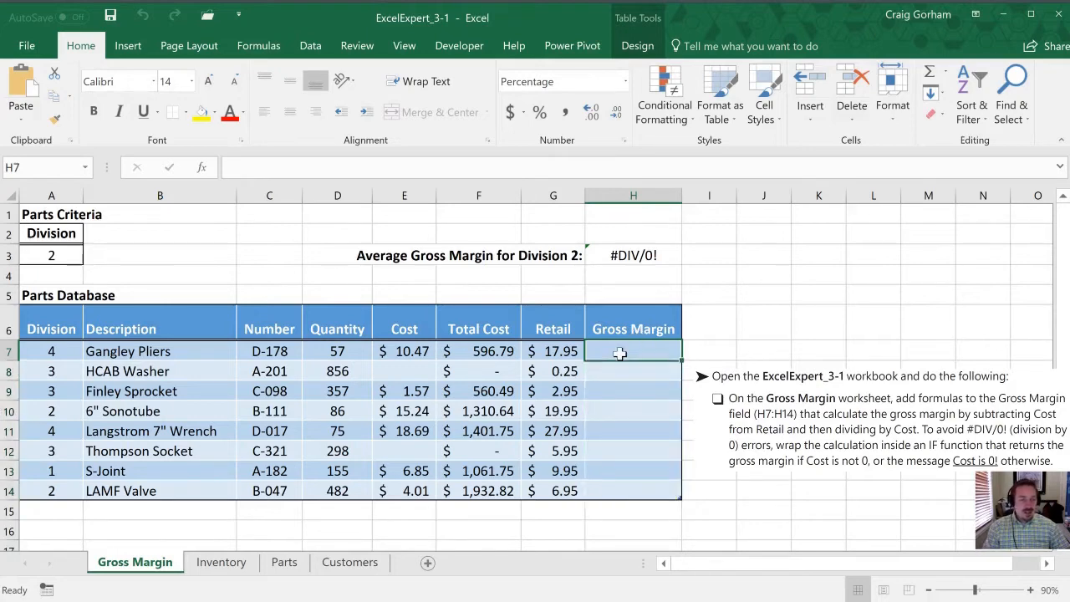
type("=")
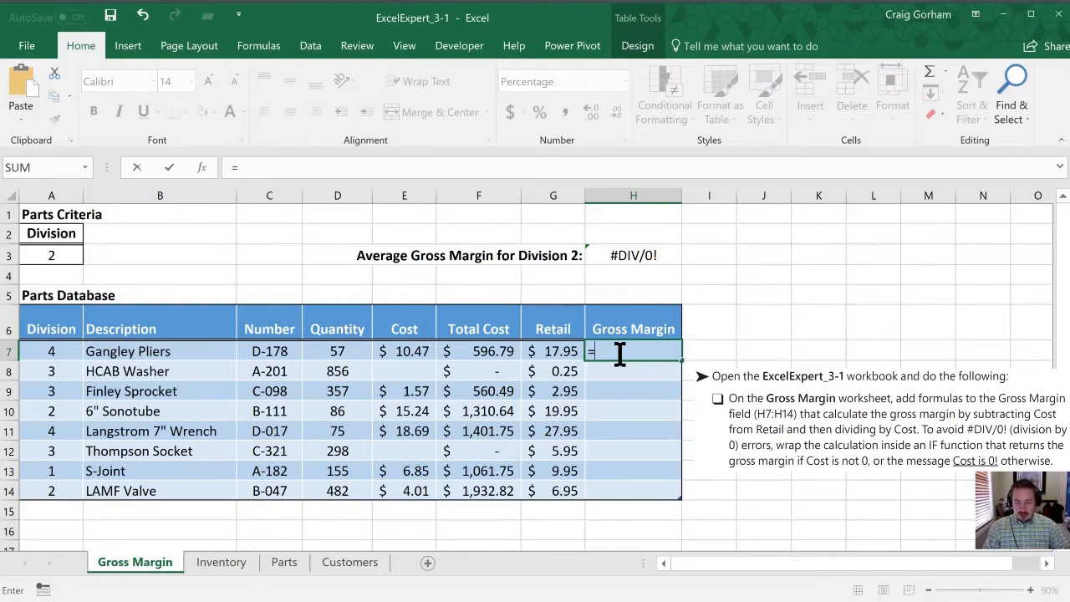
type("(G")
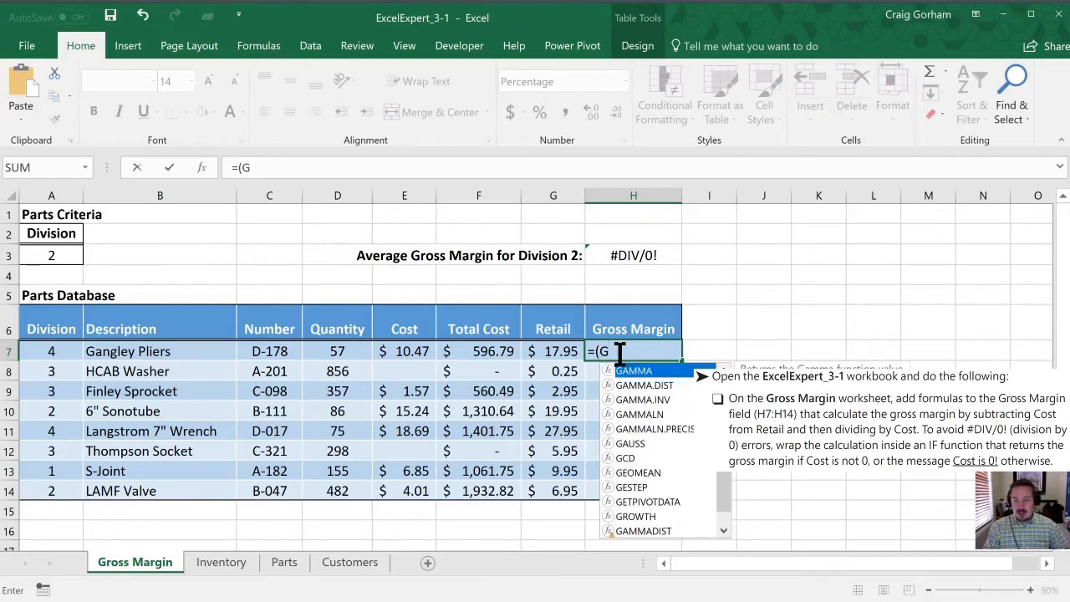
type("7")
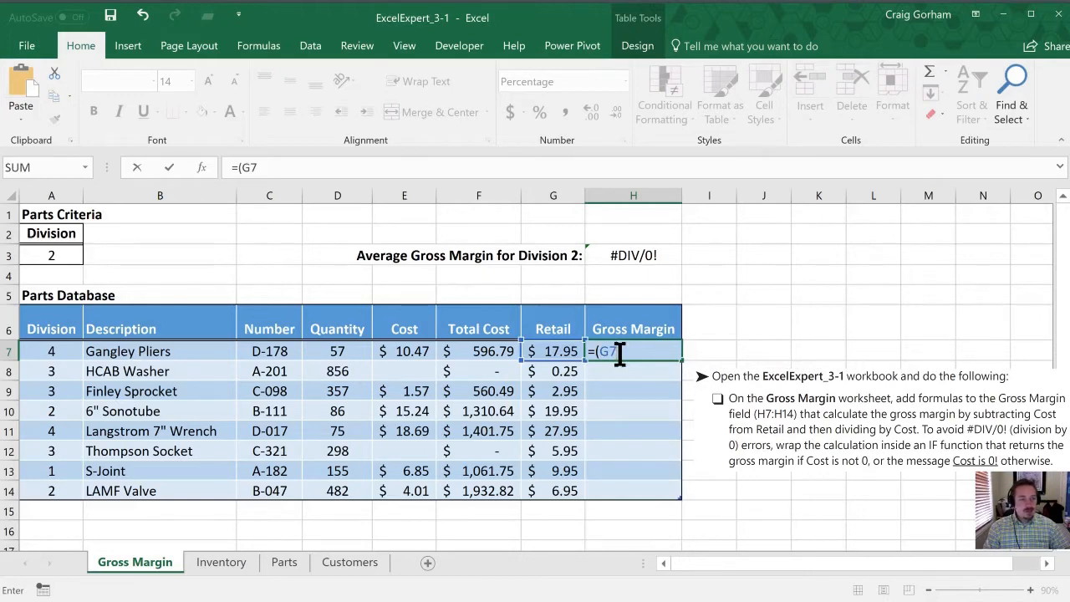
type("-")
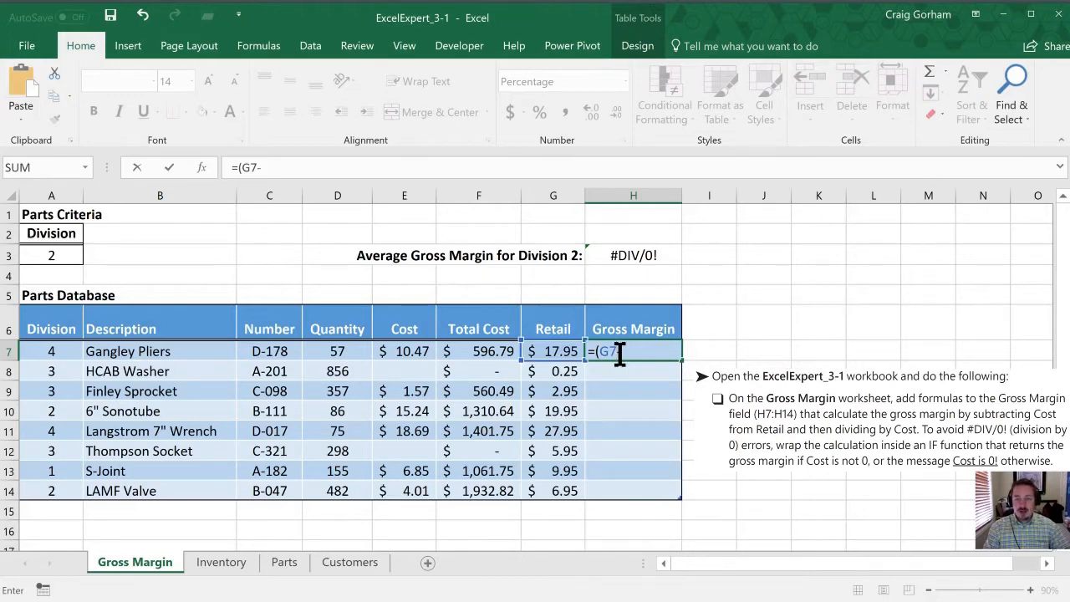
type("E7")
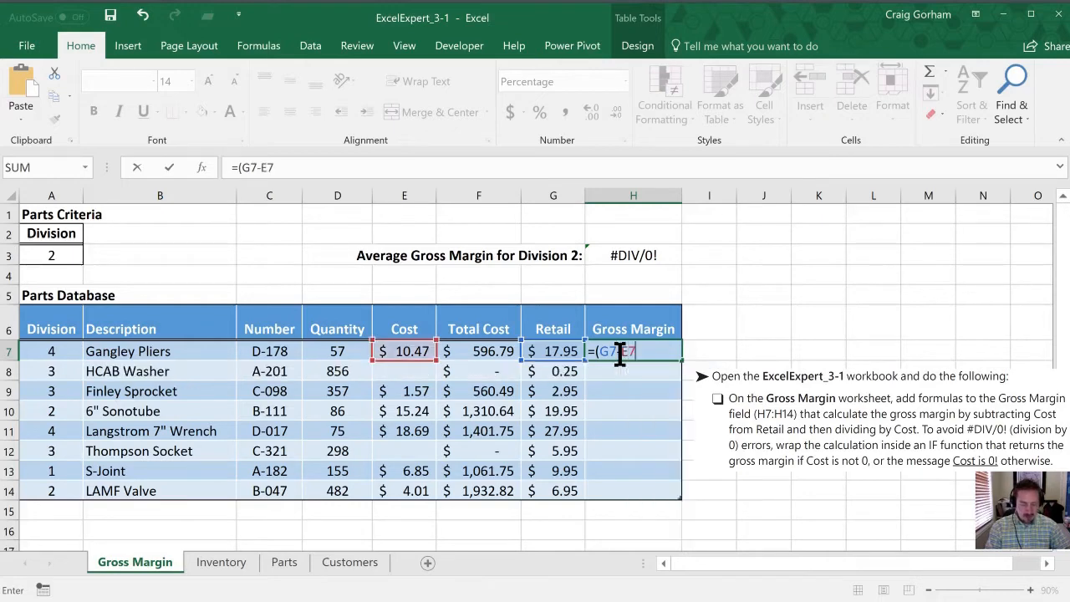
type(")")
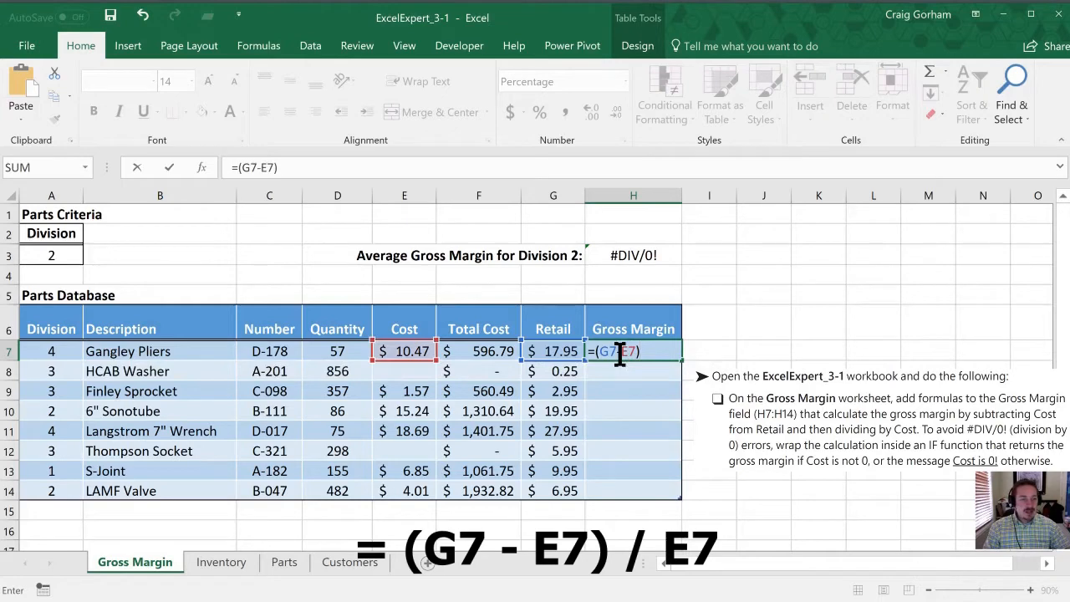
type("=")
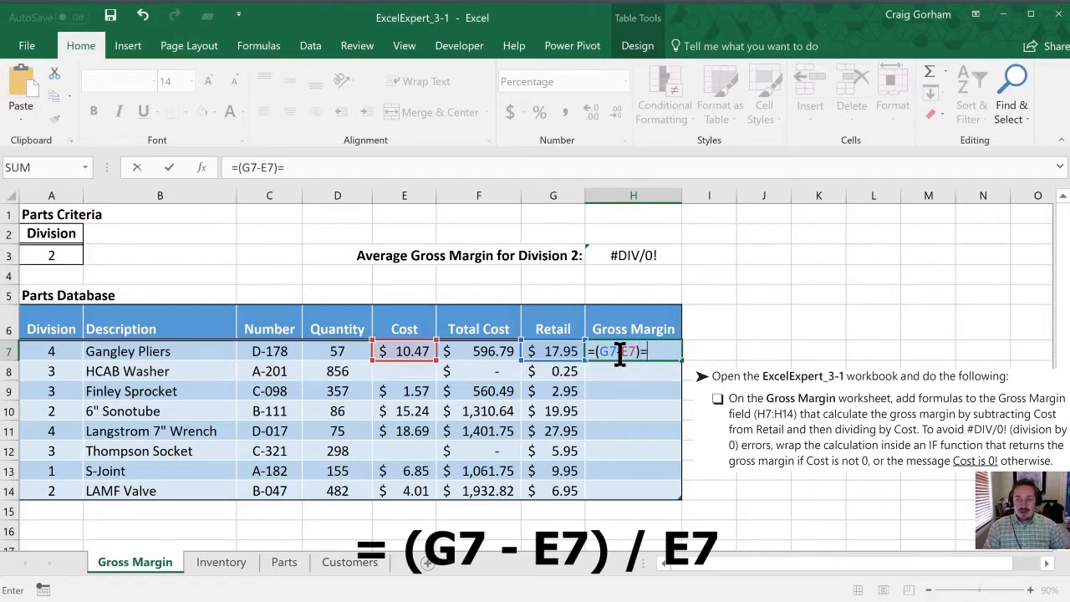
key("BackSpace")
type("/")
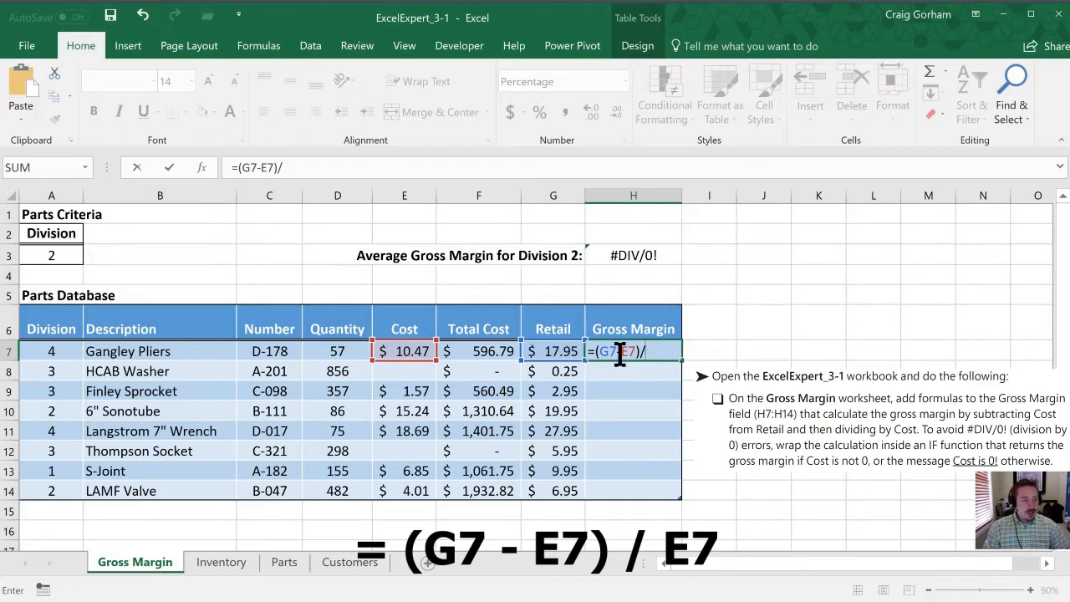
type("E")
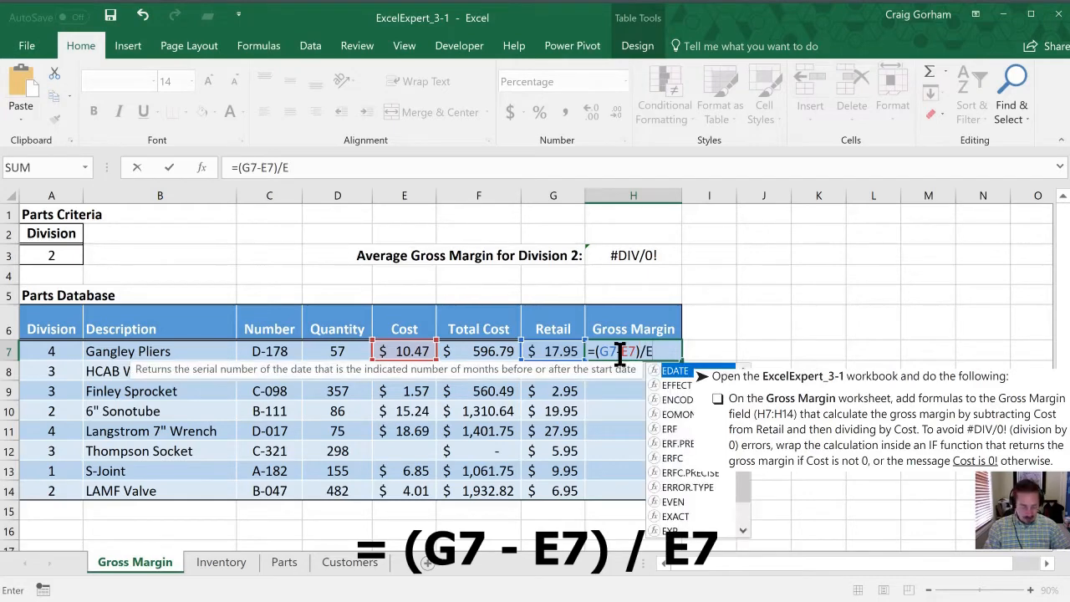
type("7")
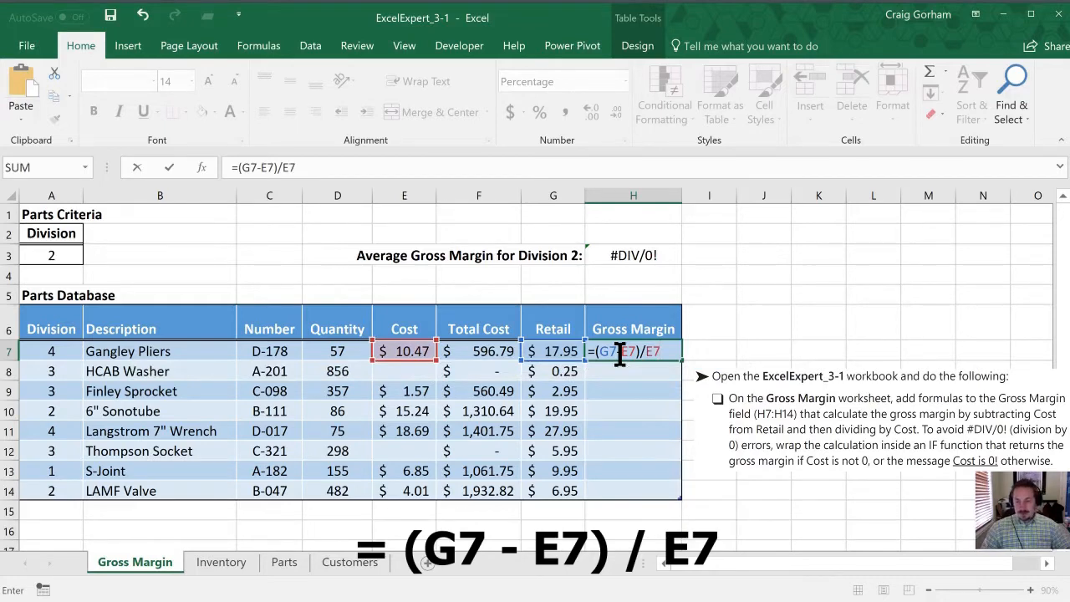
key("Return")
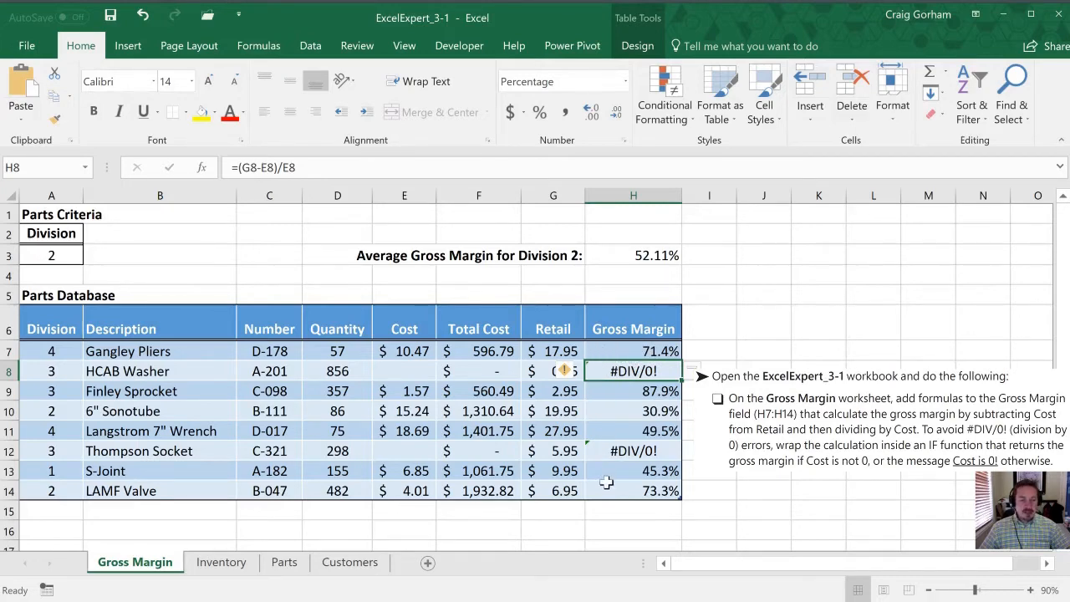
- Examine the Gross Margin formulas for the HCAB Washer in H8 and the Thompson Socket in H12
left_click(617, 388)
left_click(617, 372)
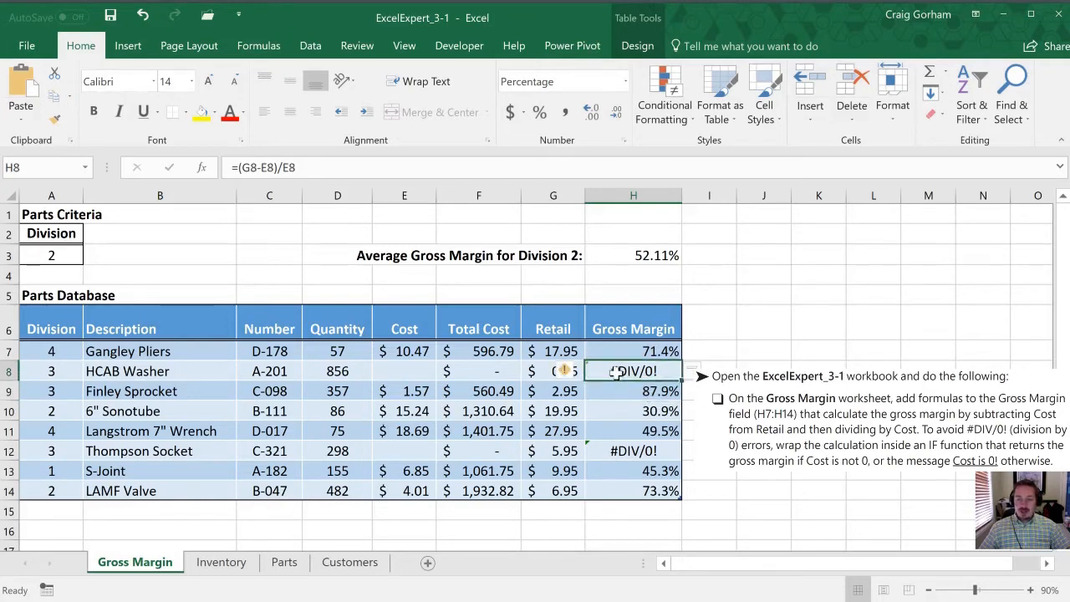
left_click(612, 450)
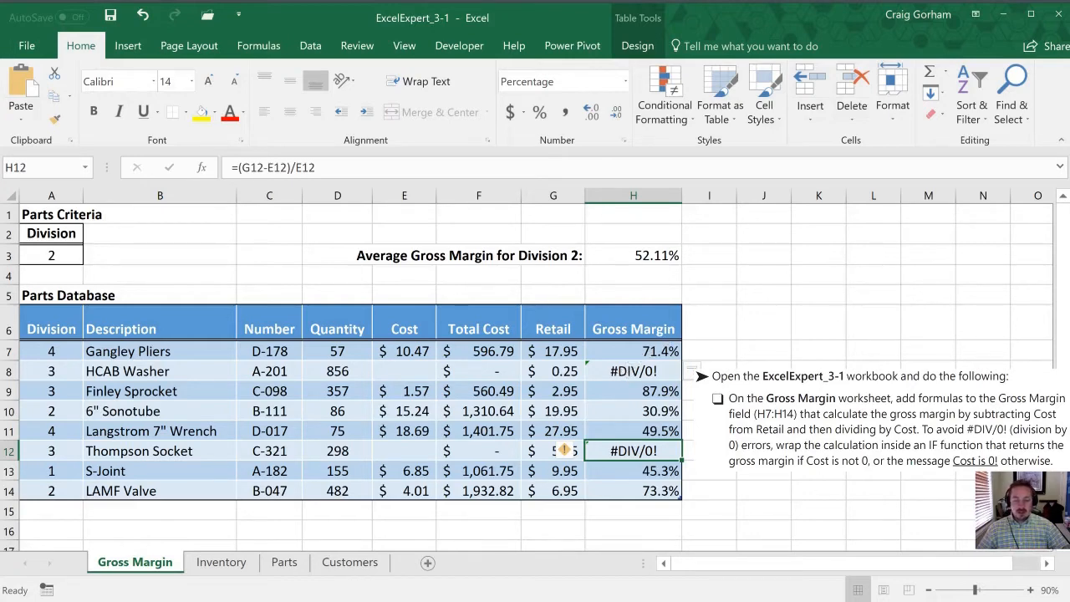
- Total the table's Gross Margin column with a SUM formula in K7 and format that cell as a percentage
left_click(812, 356)
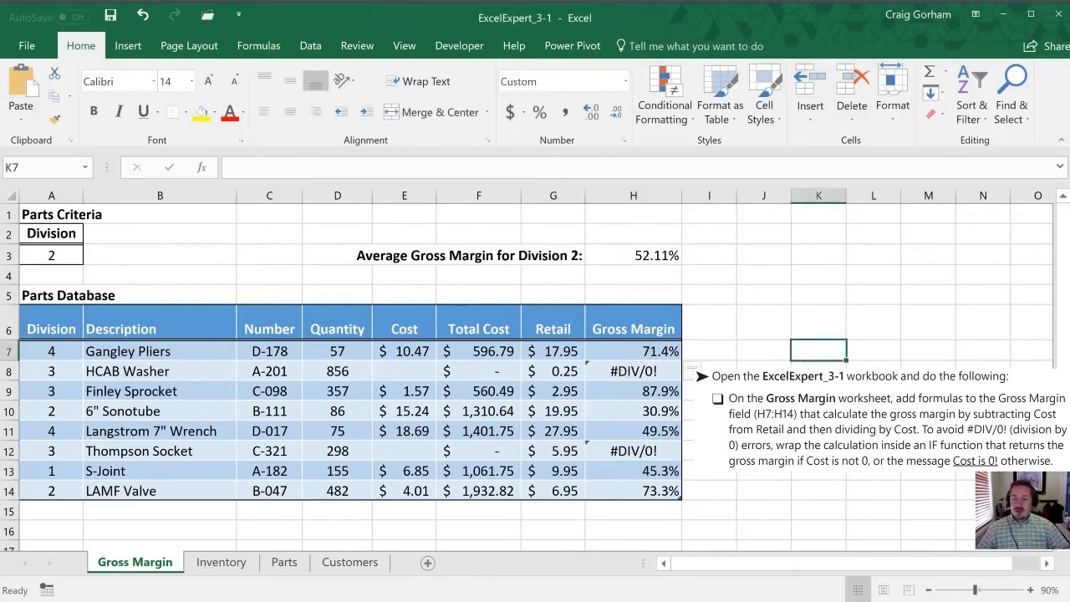
type("=u")
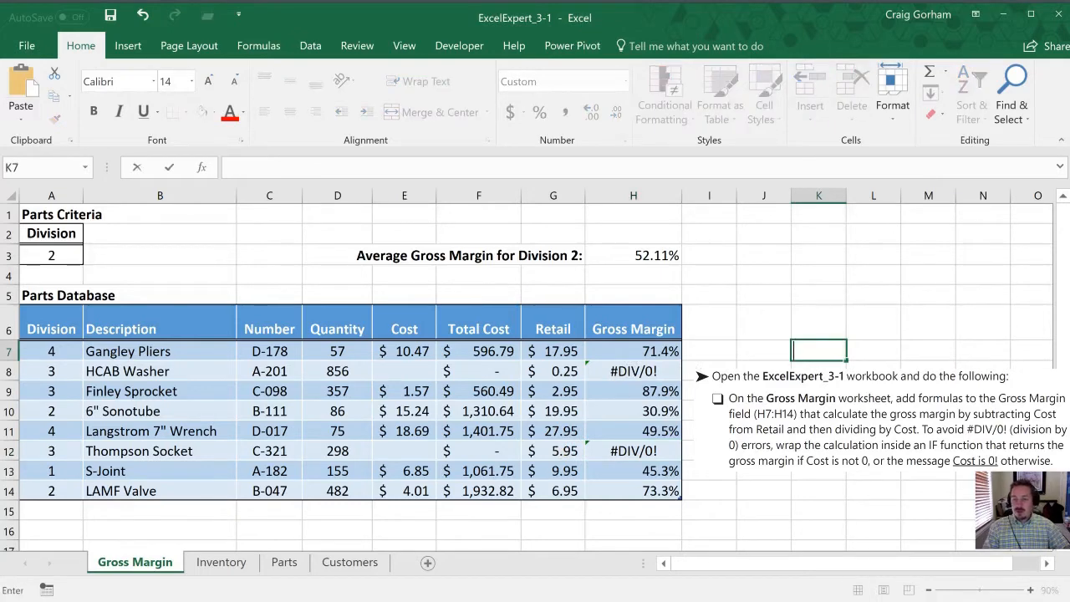
key("BackSpace")
type("sum(")
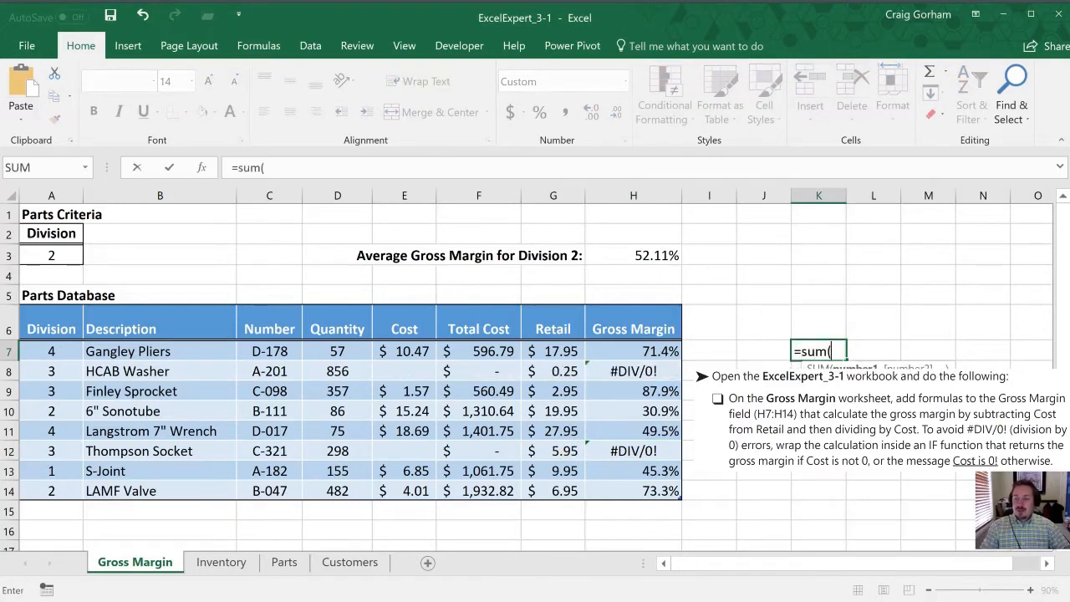
key("Left")
key("Left")
key("Left")
left_click_drag(634, 351, 669, 494)
type(")")
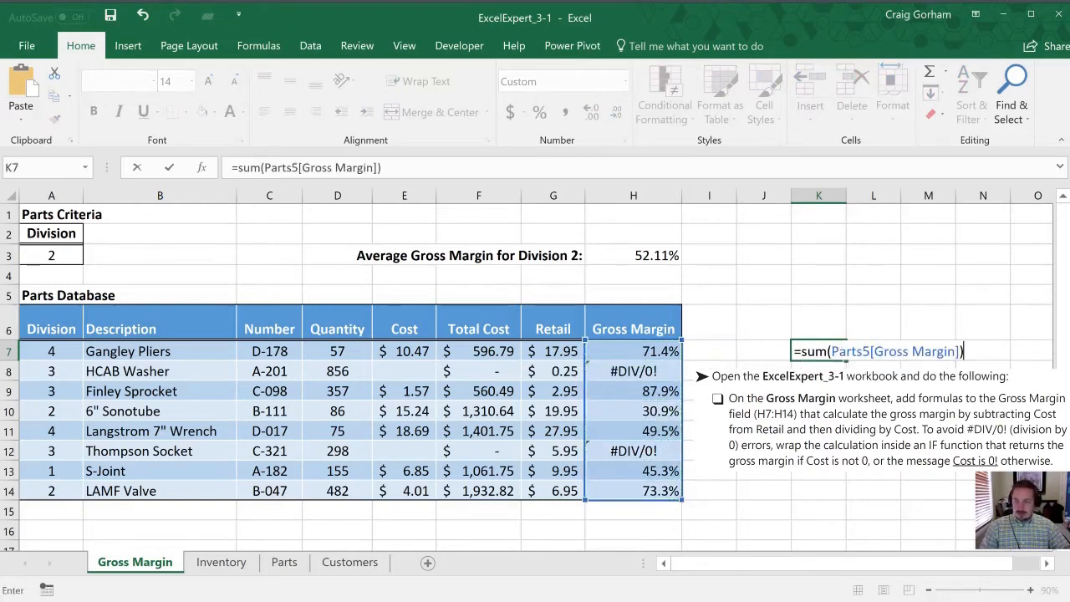
key("Return")
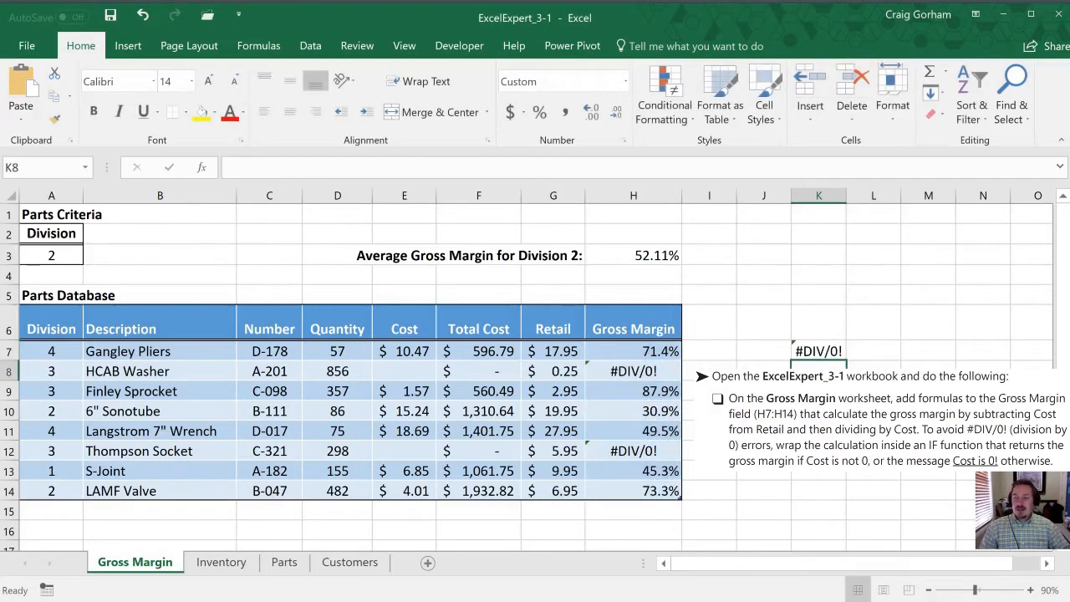
key("Up")
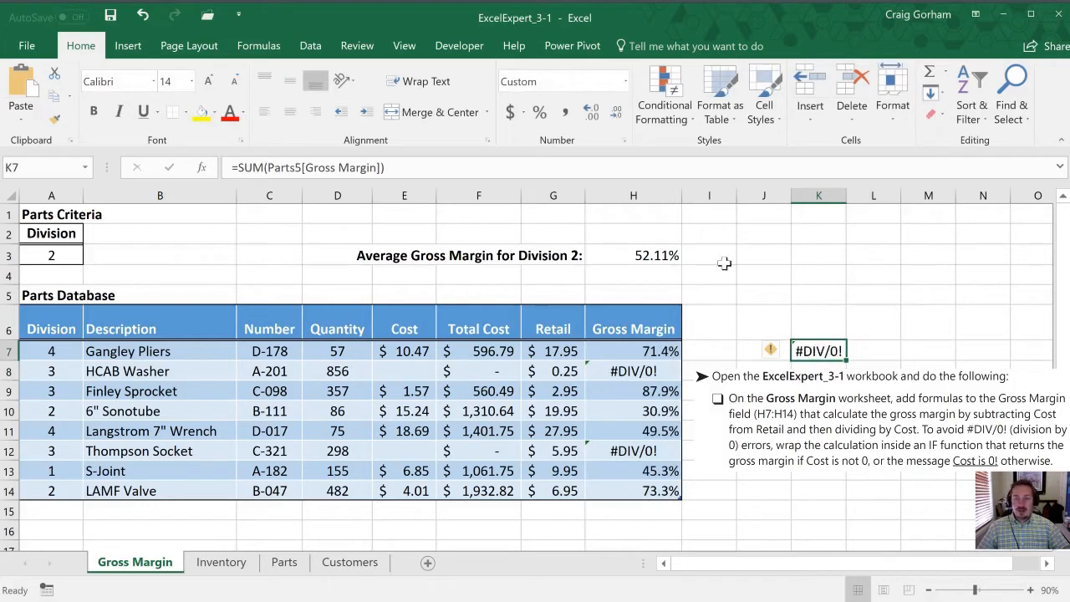
left_click(539, 111)
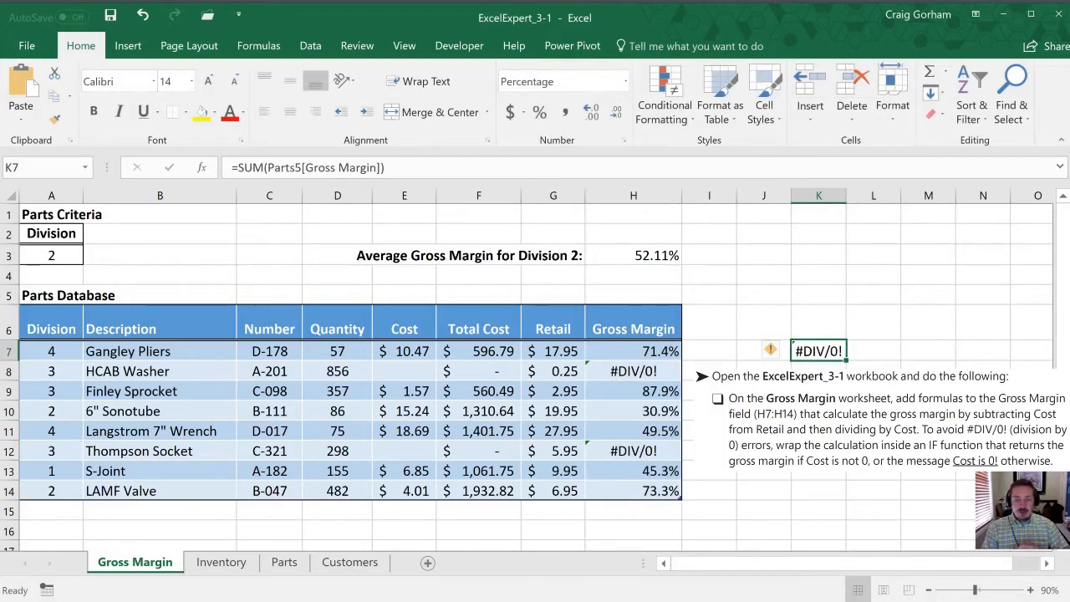
- Insert an IF function with the logical test E7>0 ahead of the existing margin calculation in H7
left_click(621, 351)
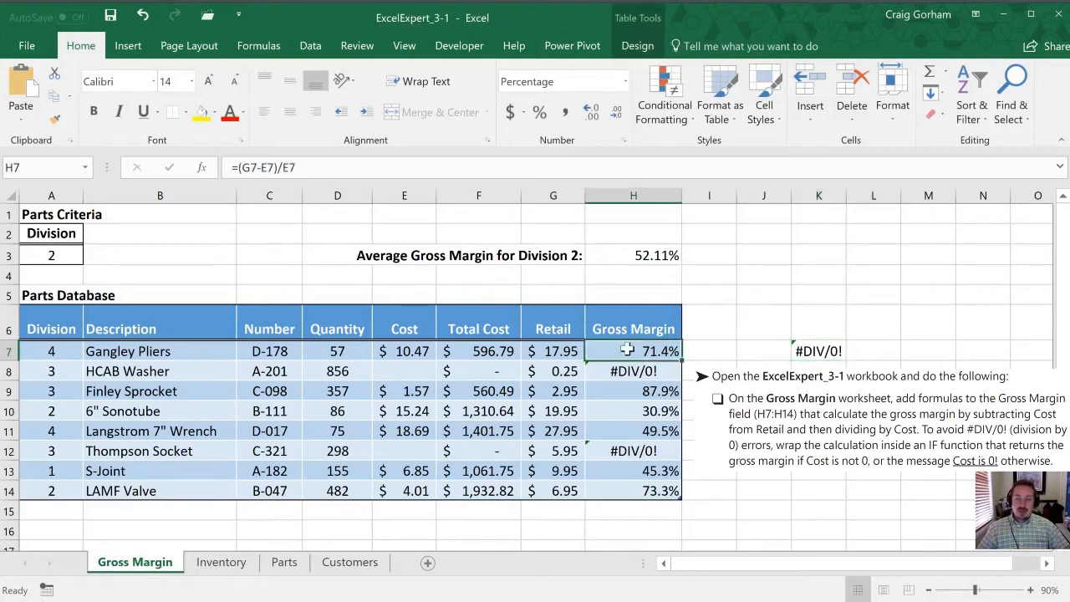
left_click(236, 168)
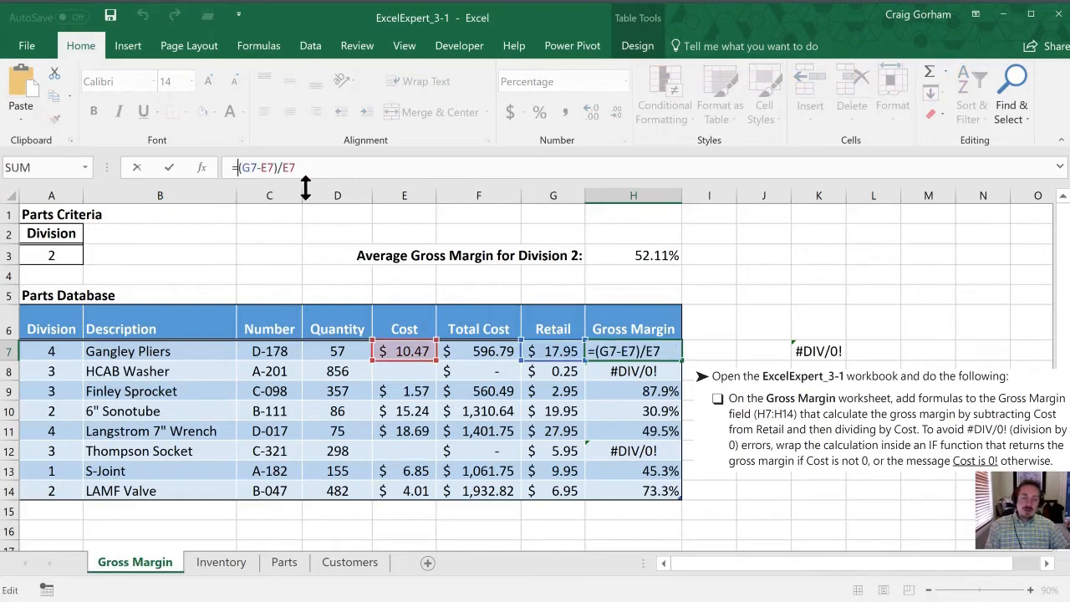
type("if(")
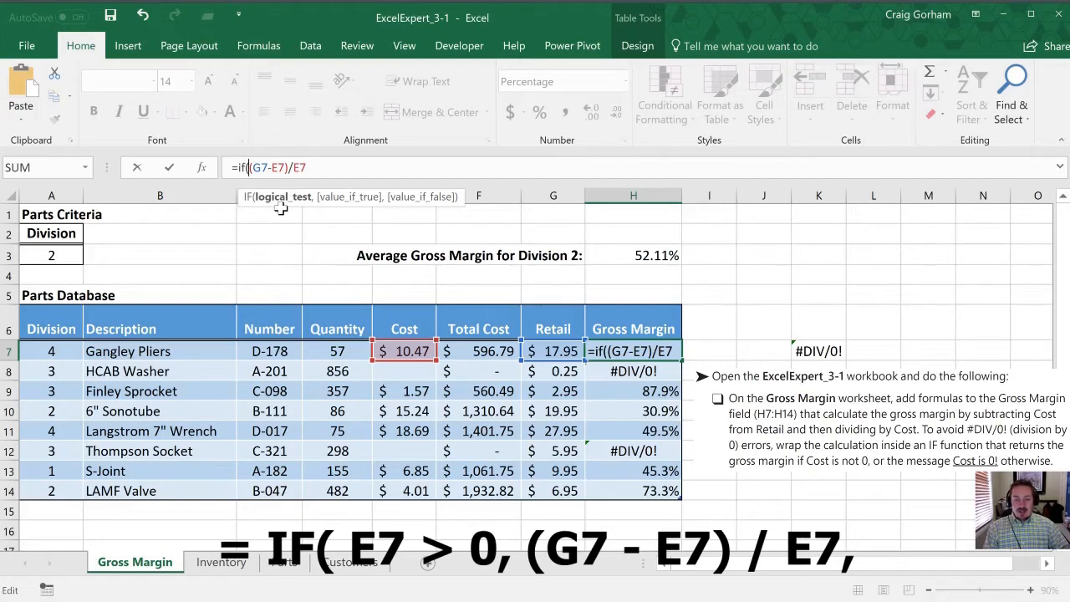
type("E")
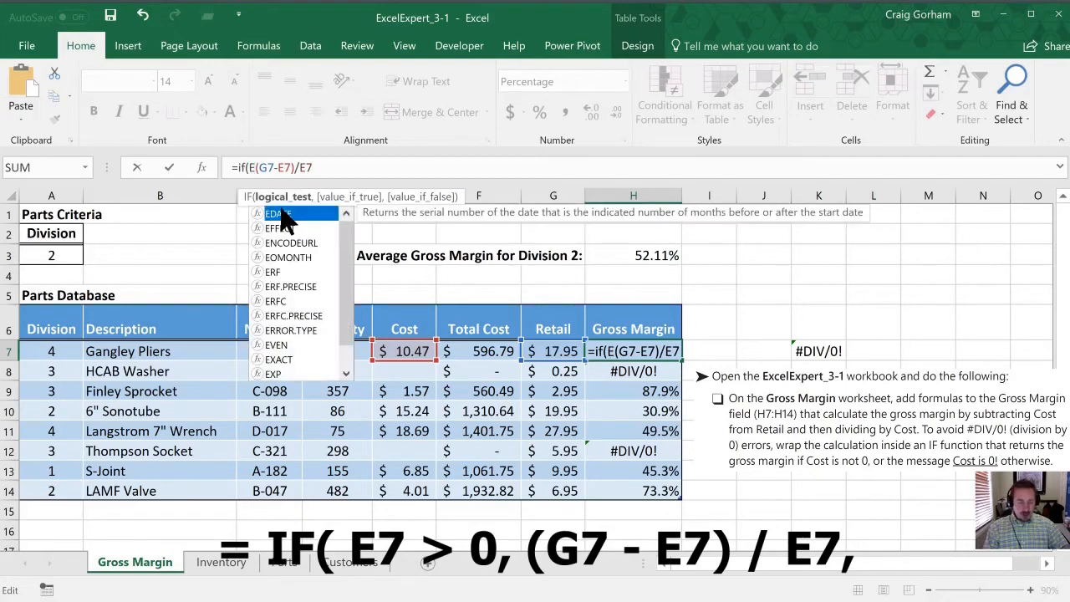
type("7")
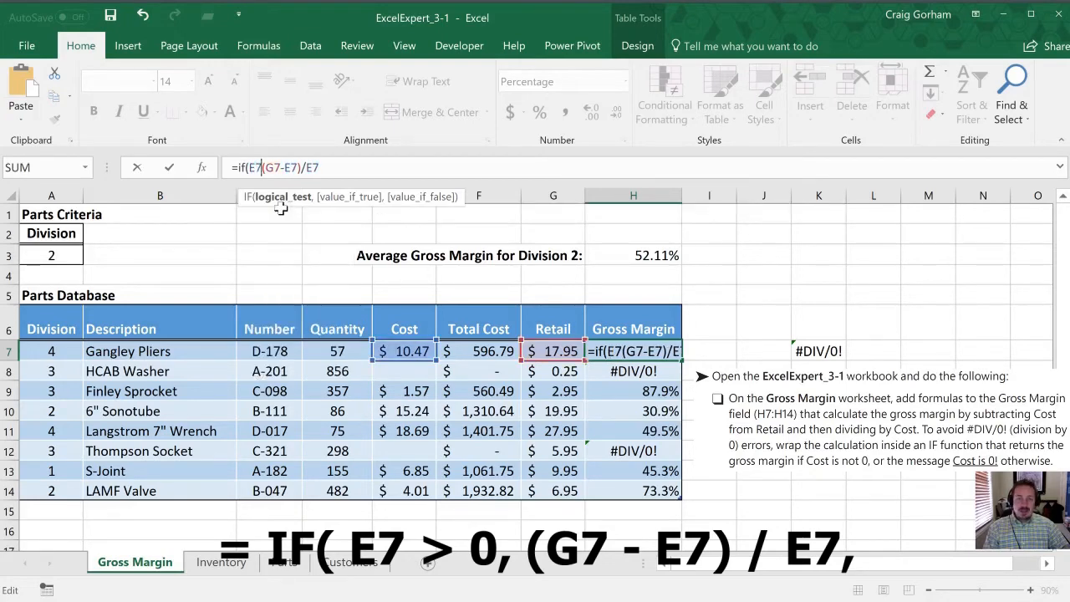
type(">")
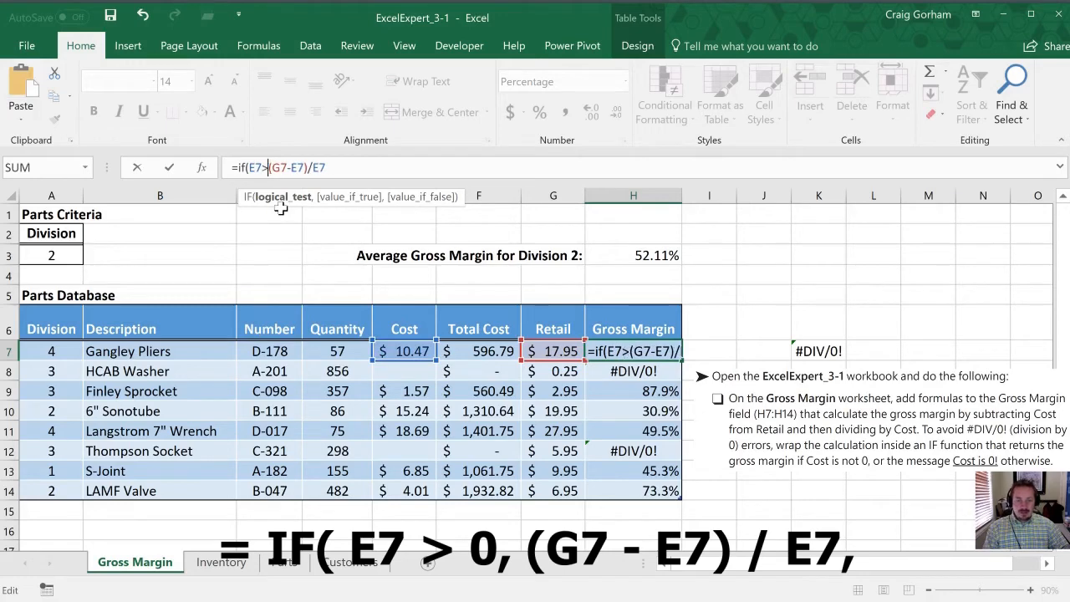
type("0")
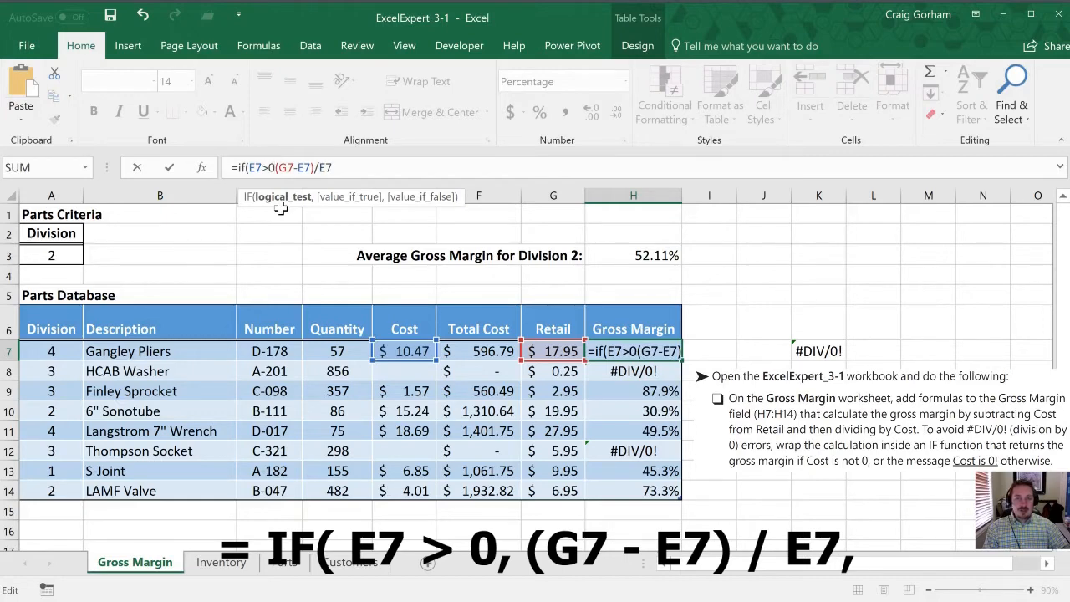
type(",")
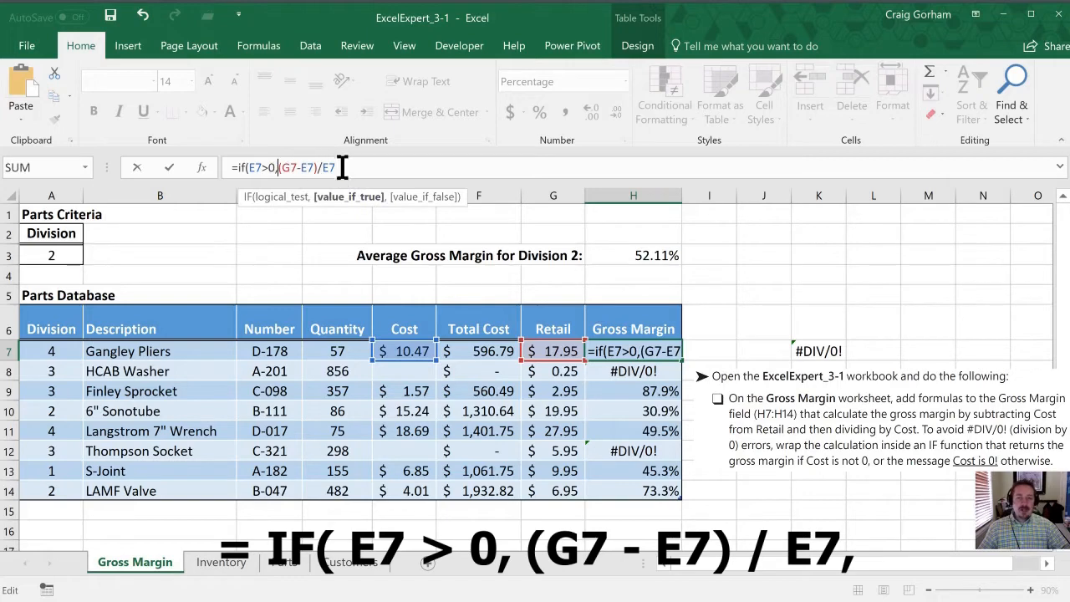
- Complete the IF formula in H7 with "Cost is 0!" as the value if false, and check the K7 total
type(",")
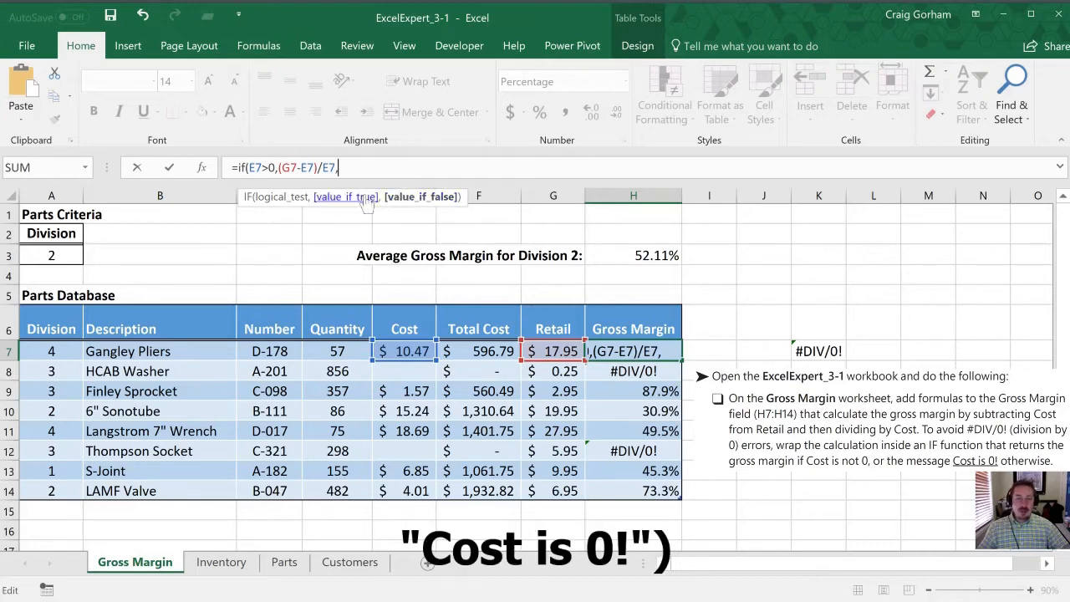
type("\"")
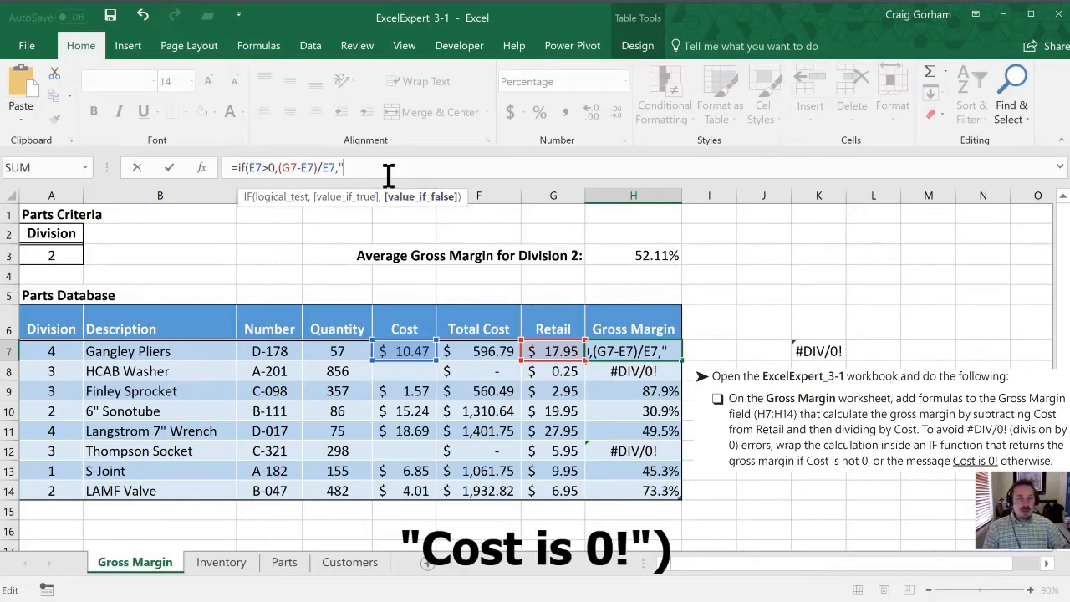
type("C")
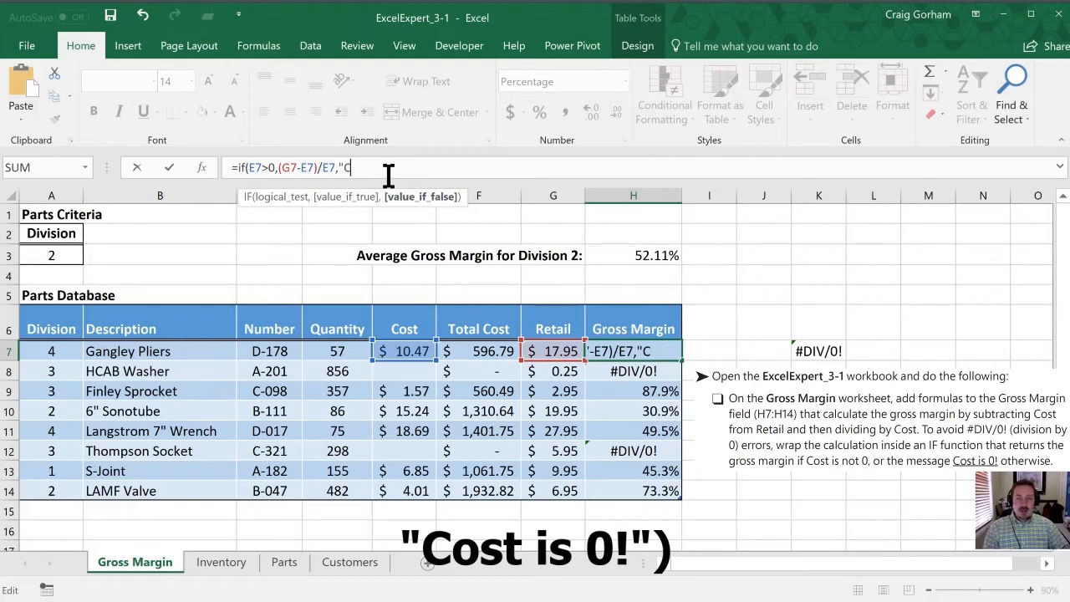
type("ost is 0")
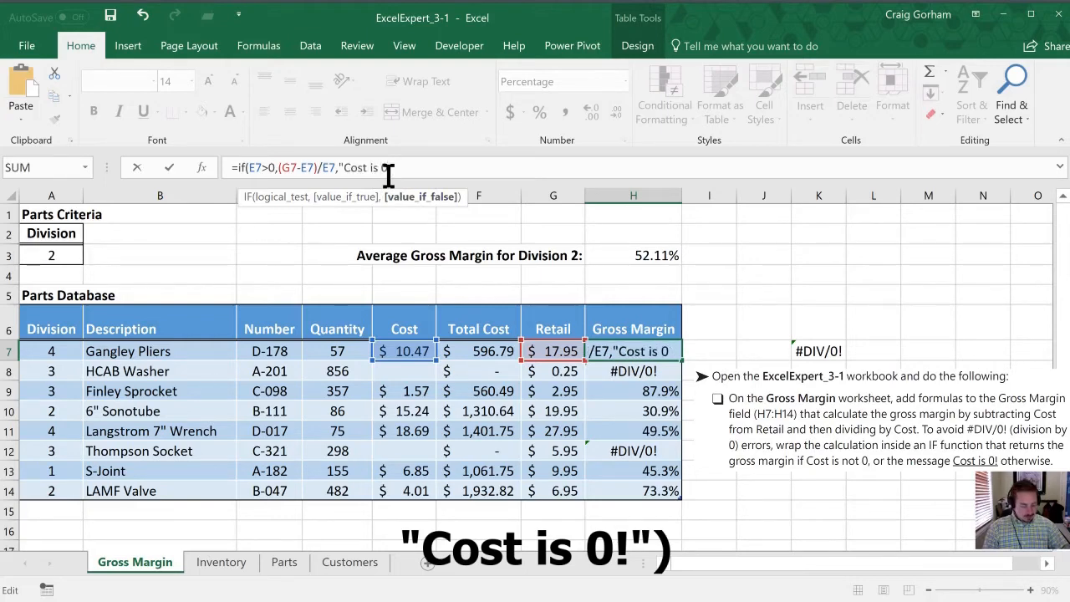
type("!\"")
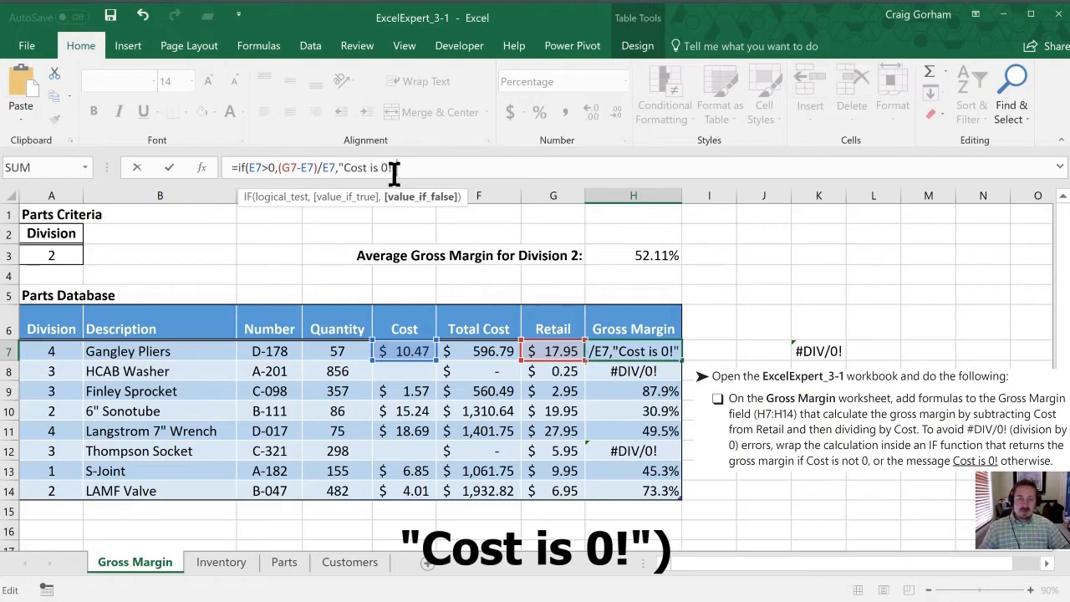
type(")")
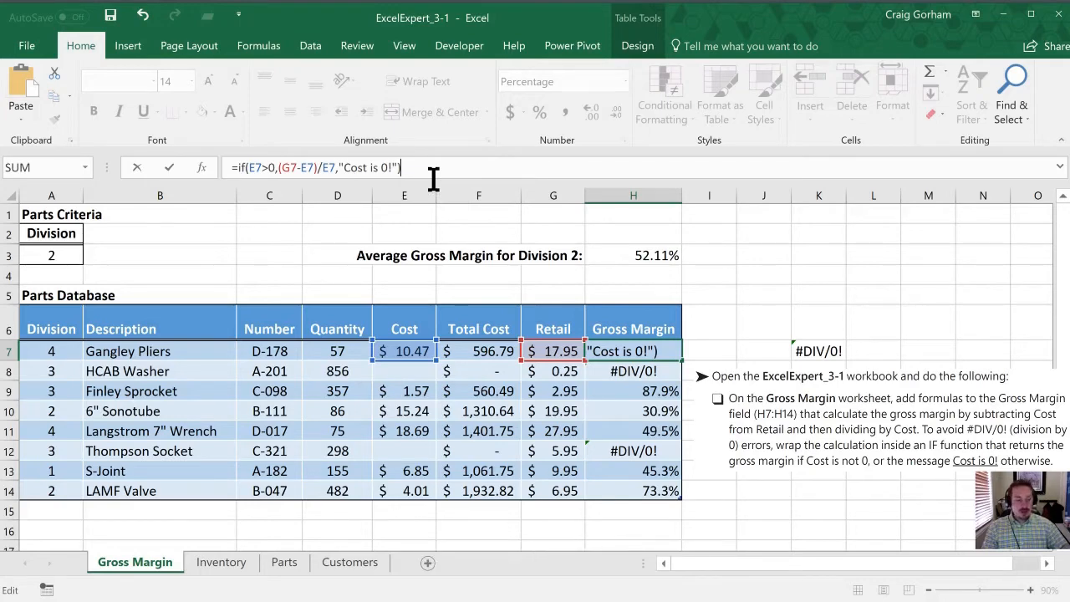
key("Return")
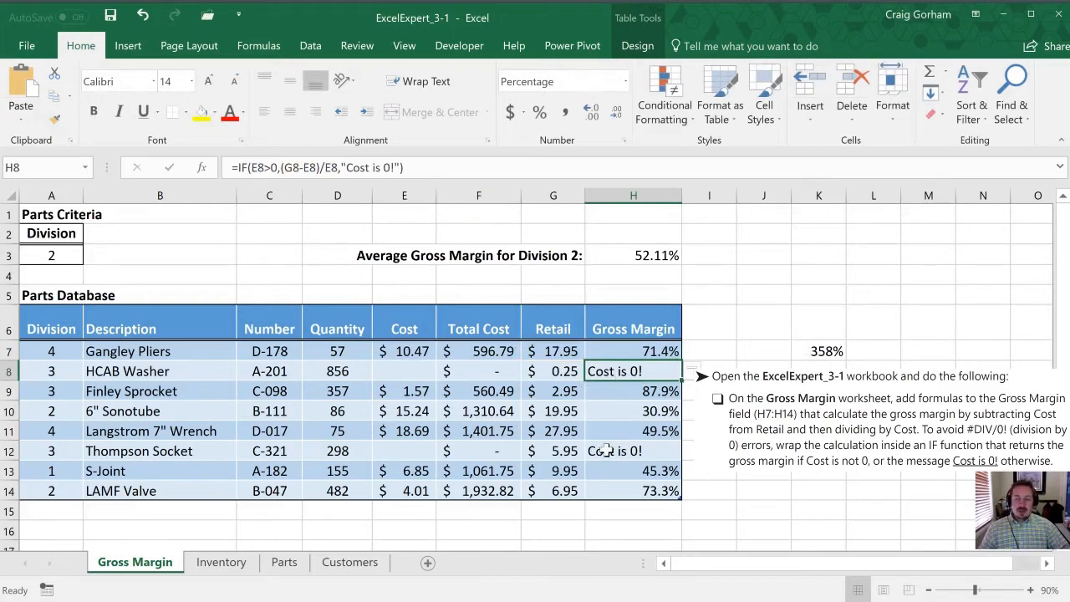
left_click(826, 351)
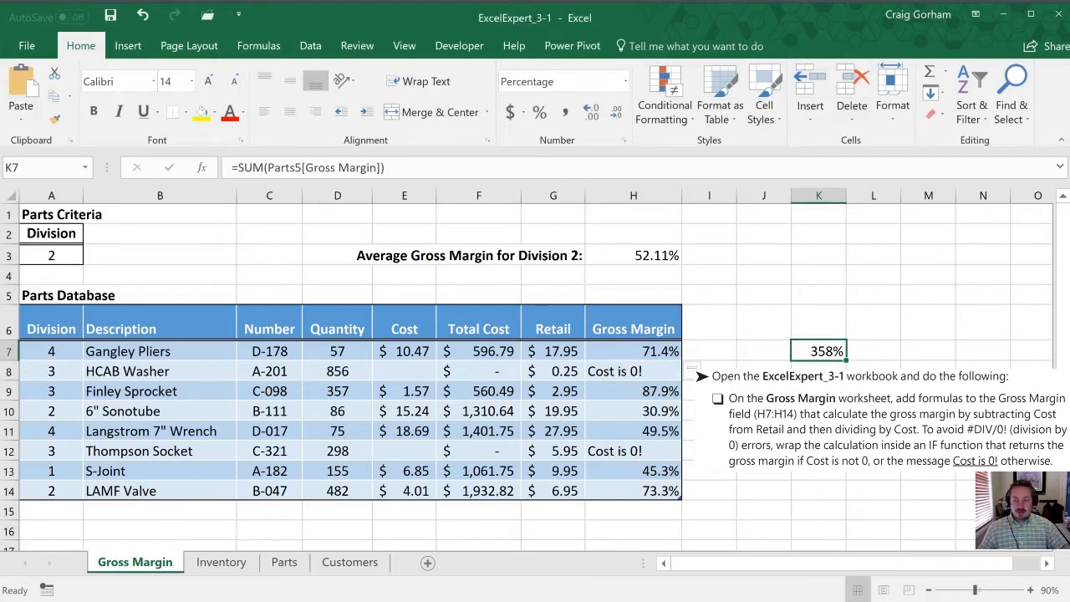
left_click(612, 372)
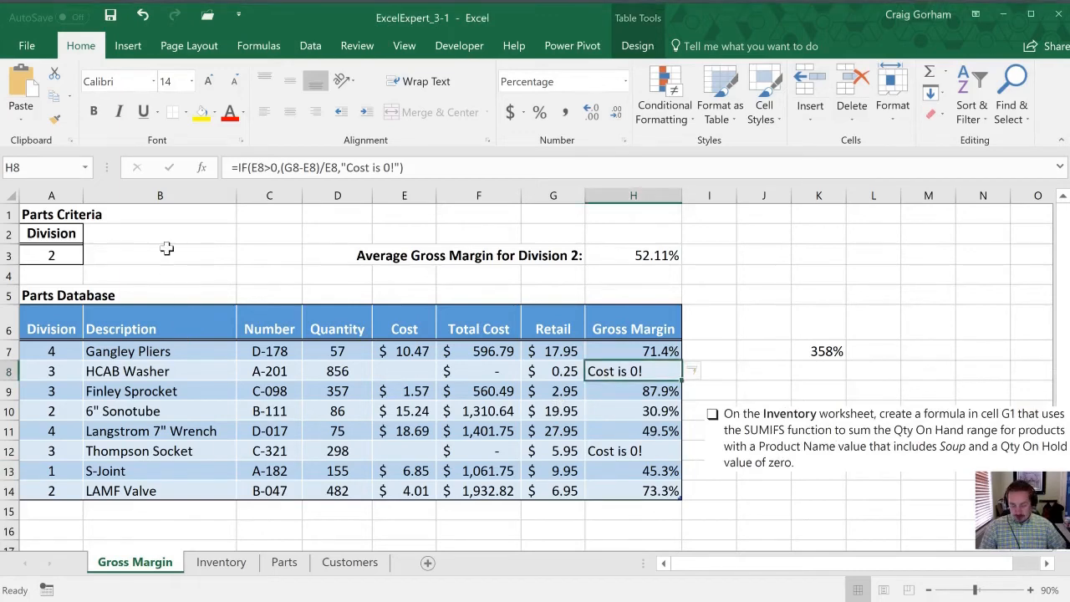
- Switch to the Inventory worksheet and examine cell G1 and the Qty On Hand, Product Name and Qty On Hold columns
key("ctrl+Page_Down")
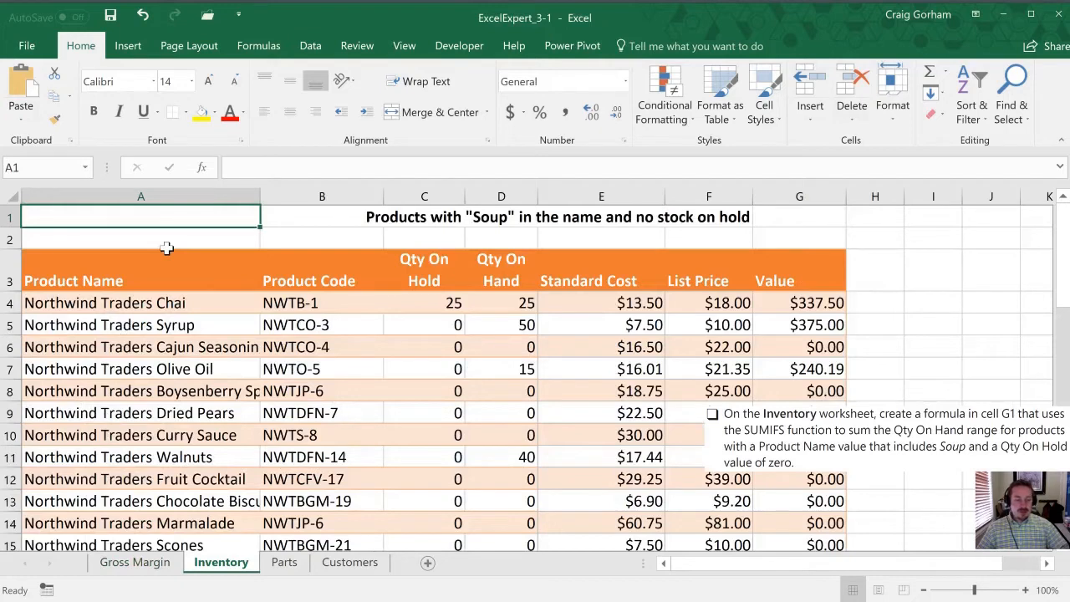
left_click(785, 218)
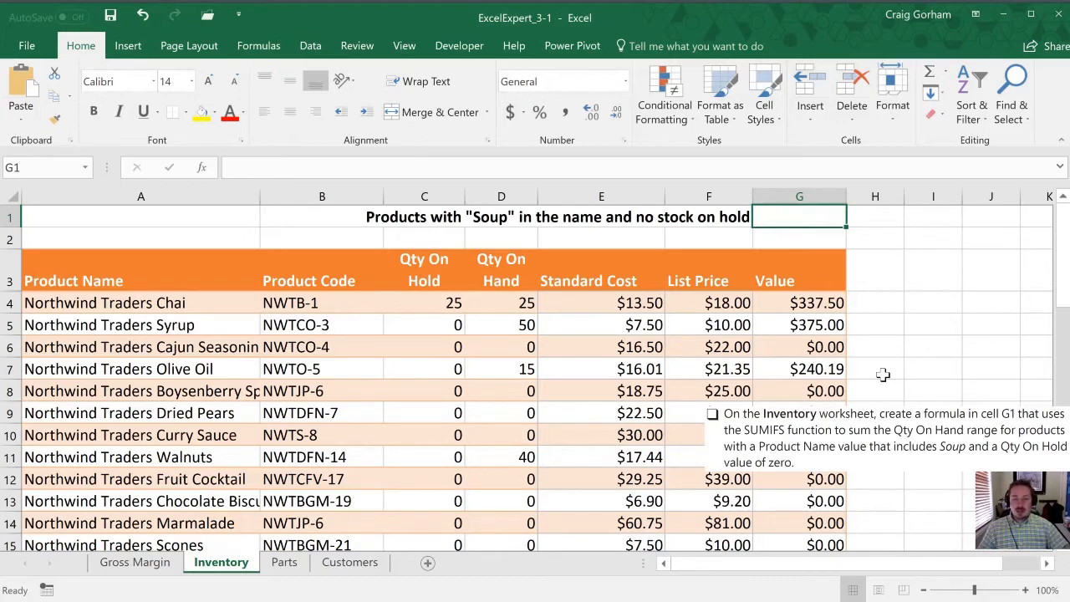
left_click(489, 303)
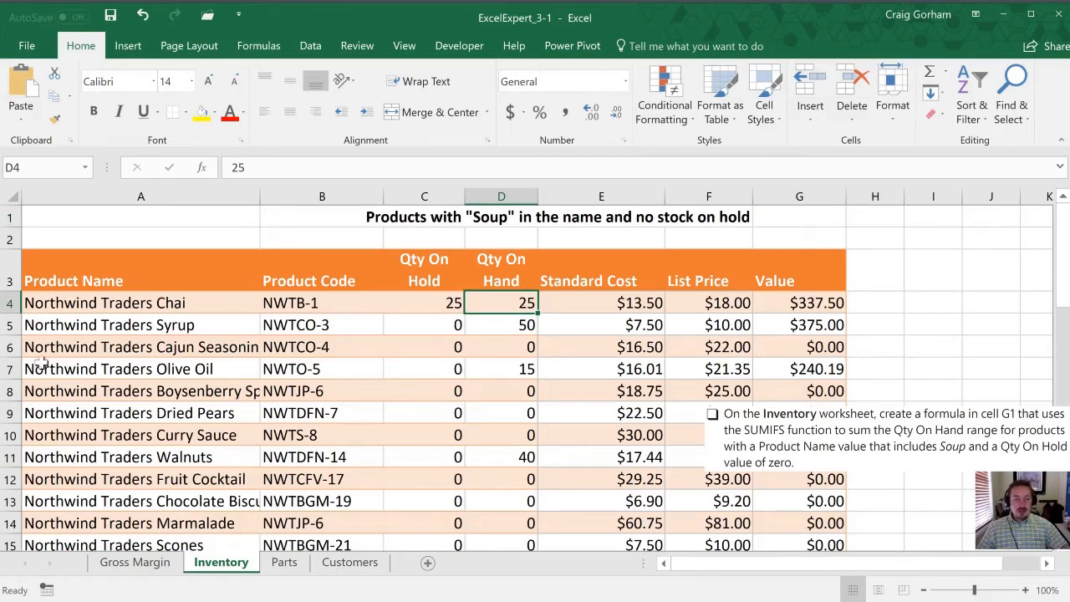
left_click_drag(87, 304, 111, 523)
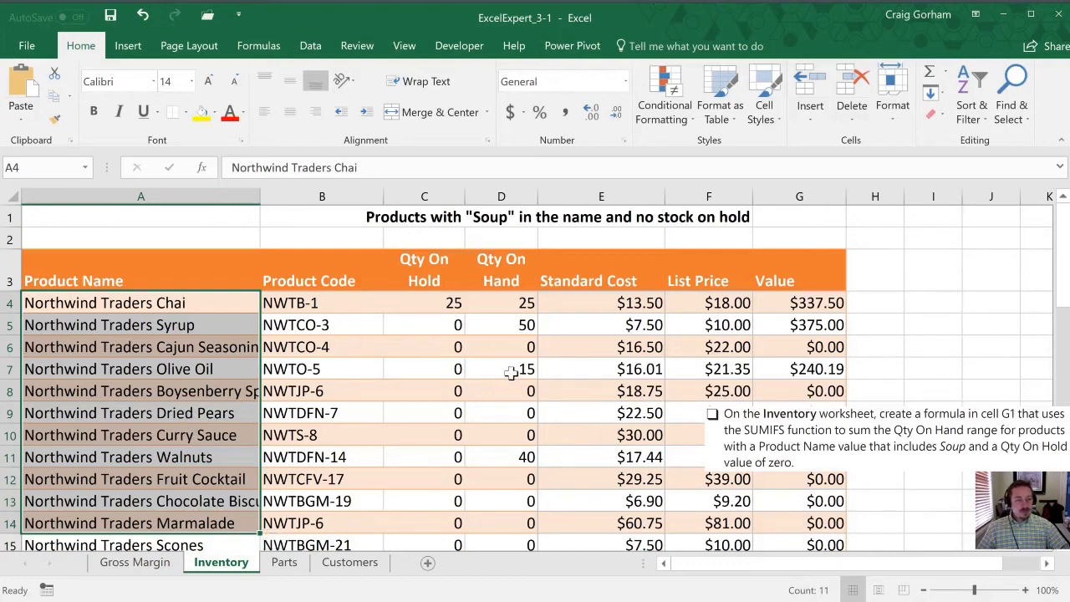
left_click(430, 324)
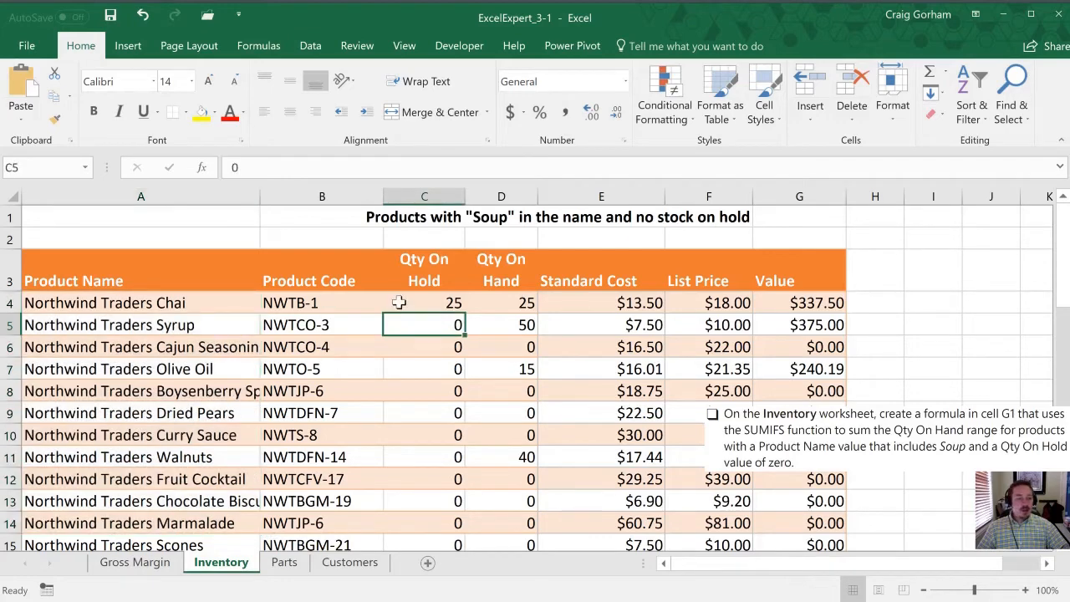
left_click_drag(409, 306, 414, 486)
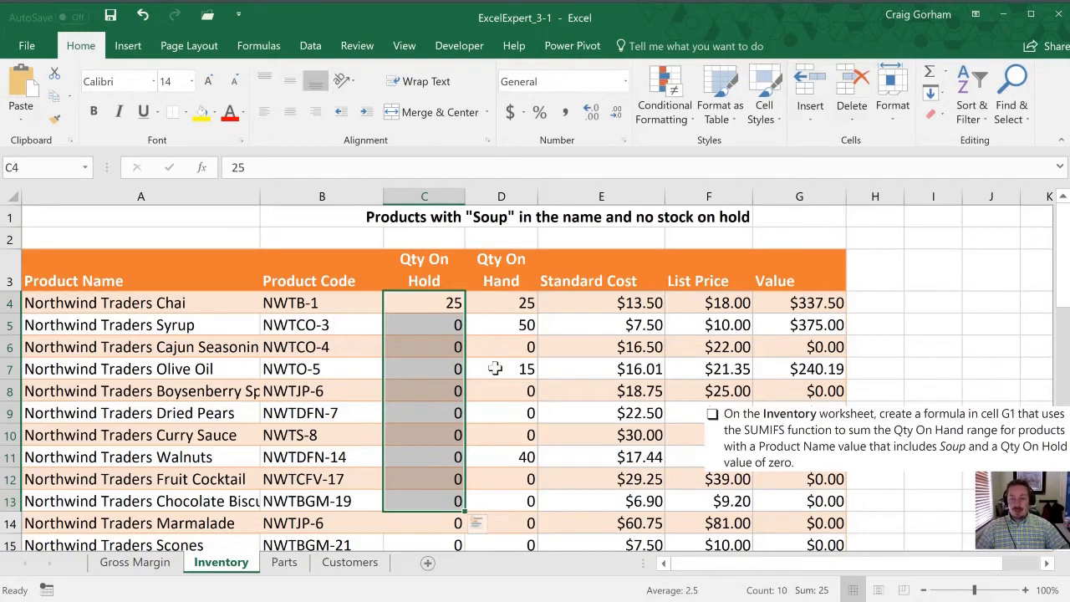
- Start a SUMIFS formula in G1 with the Qty On Hand cells $D$4:$D$48 as an absolute sum range
left_click(769, 215)
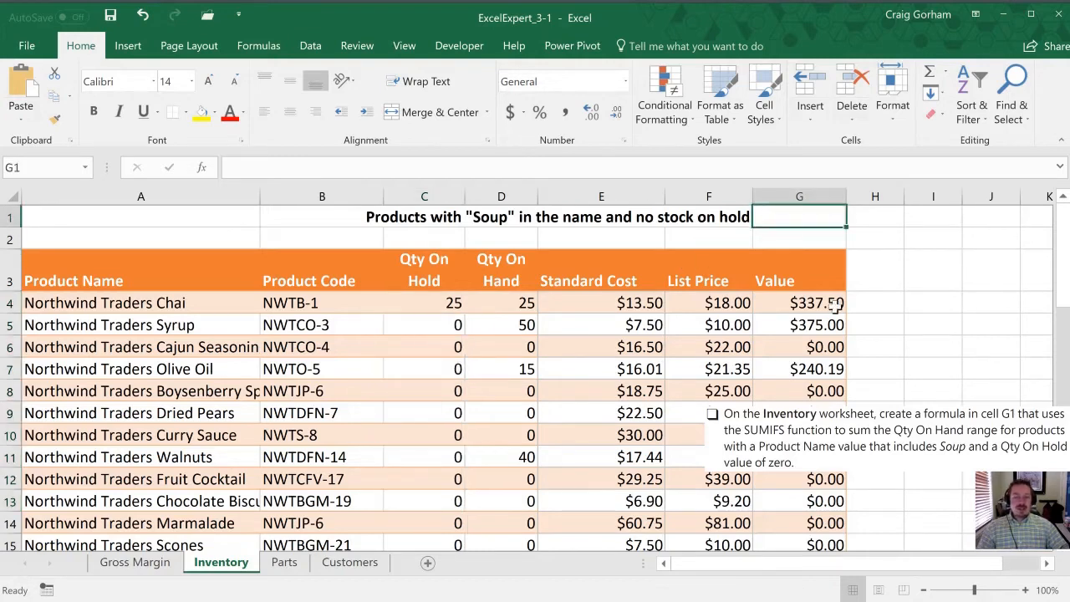
type("=")
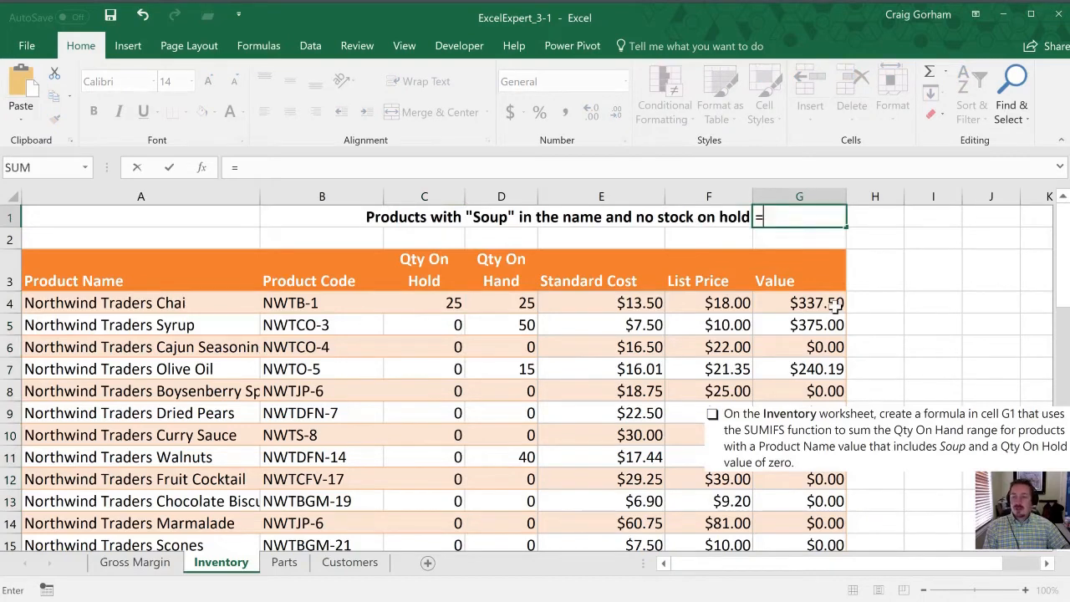
type("sumif")
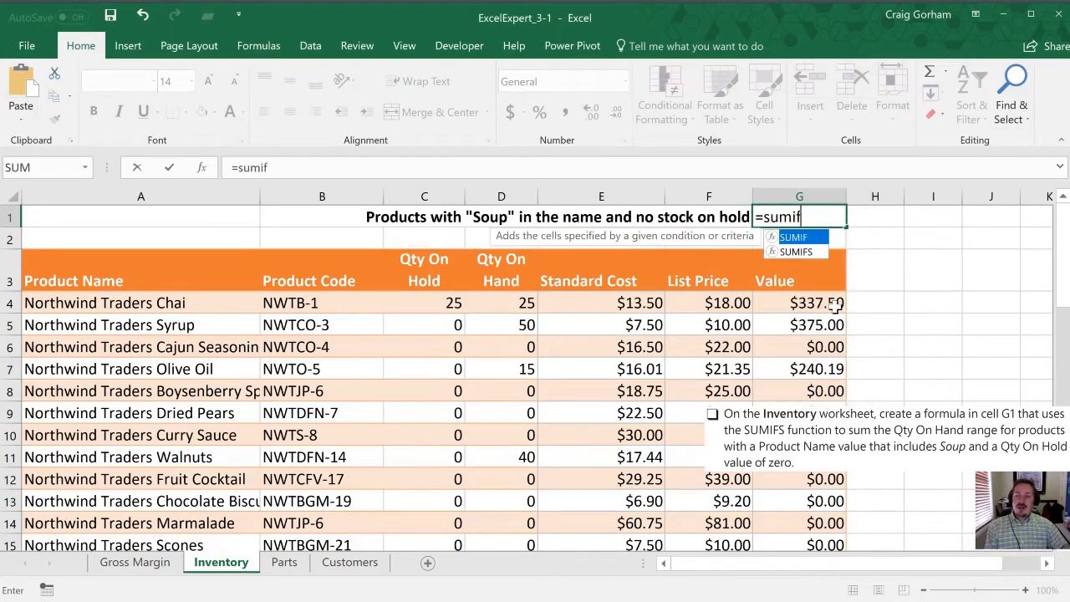
type("s")
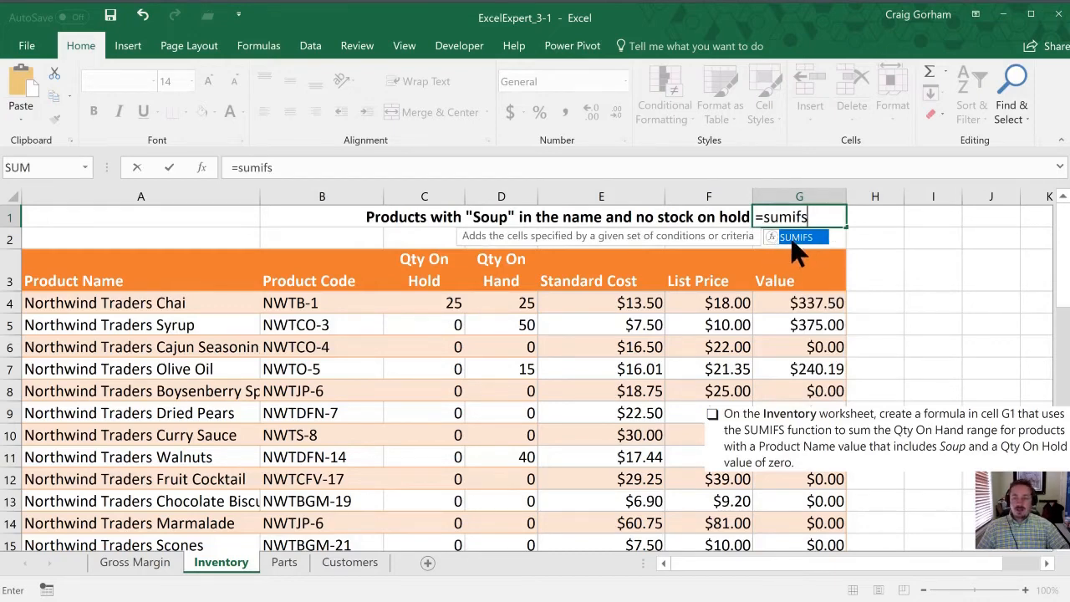
key("Tab")
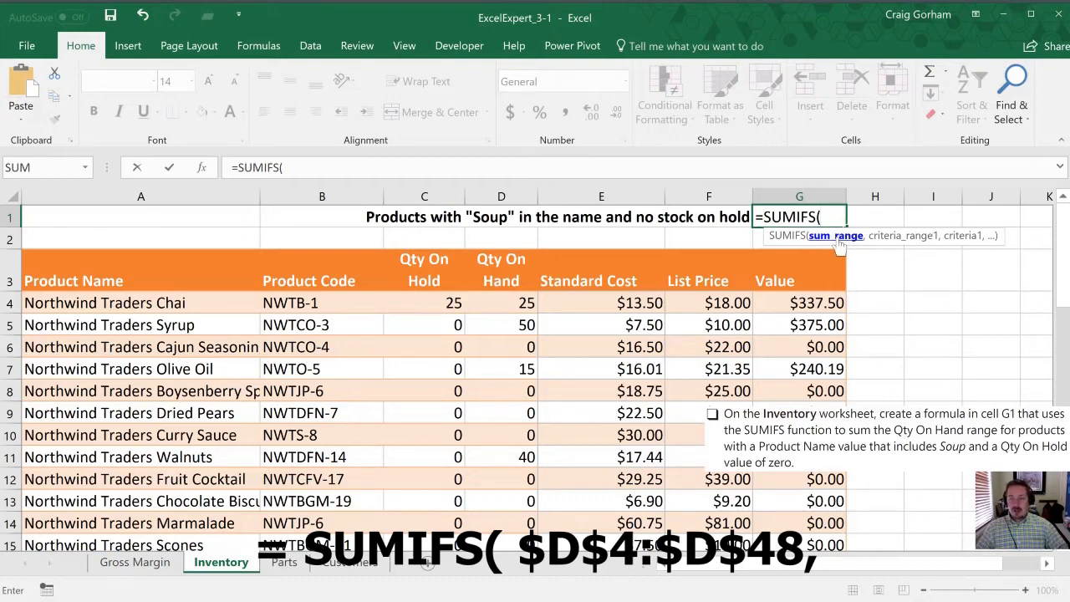
left_click(491, 303)
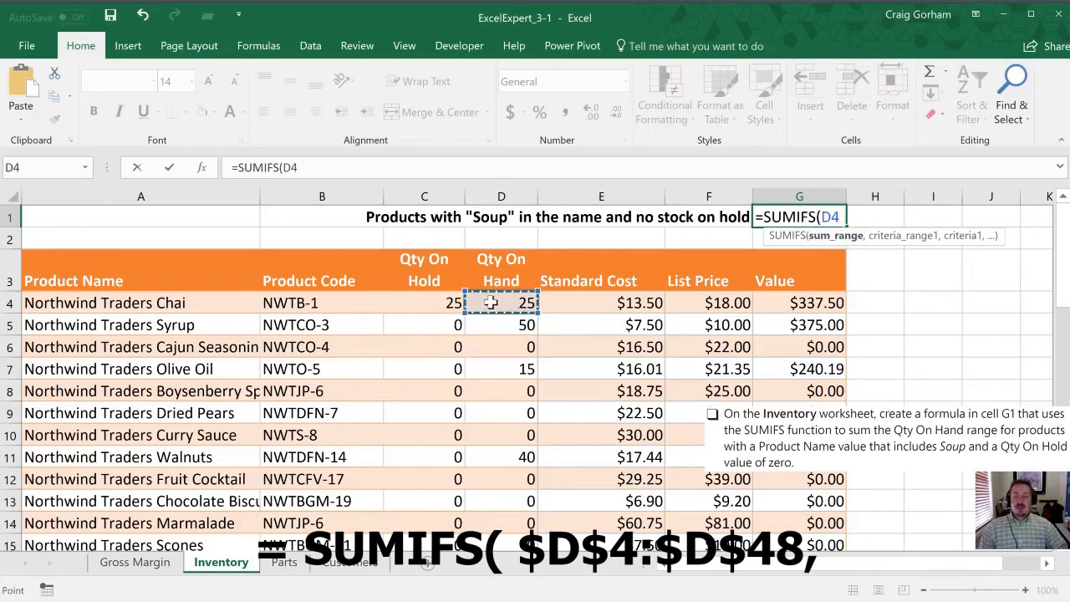
key("ctrl+shift+Down")
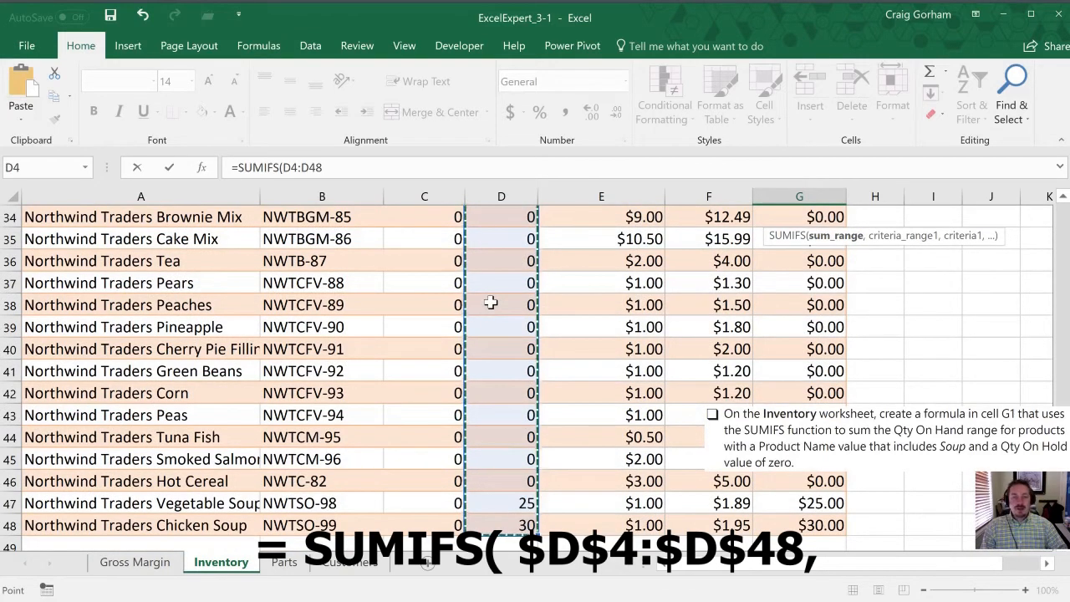
key("F4")
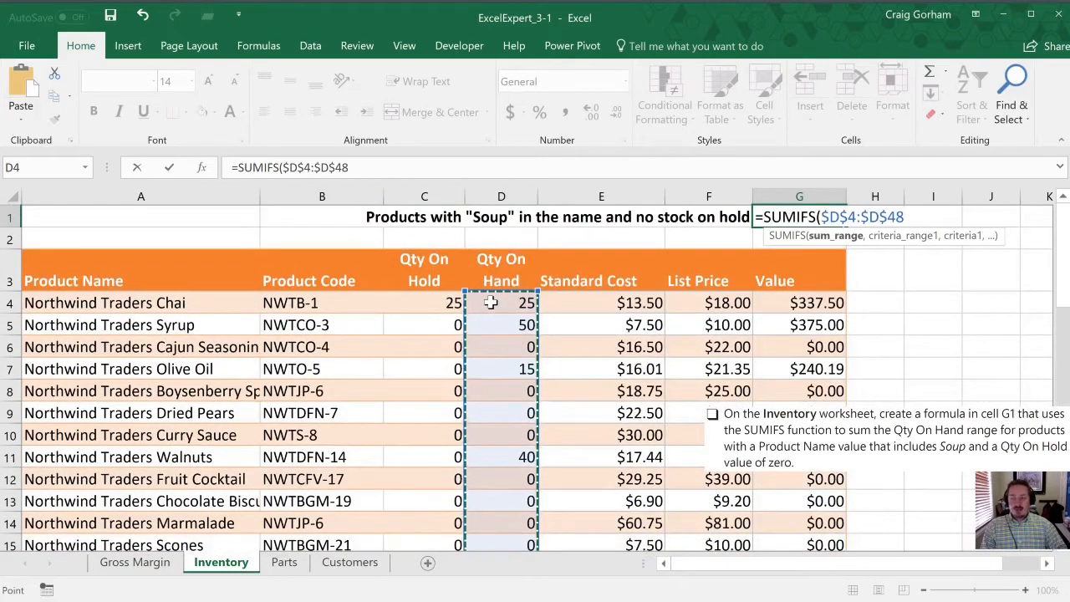
type(",")
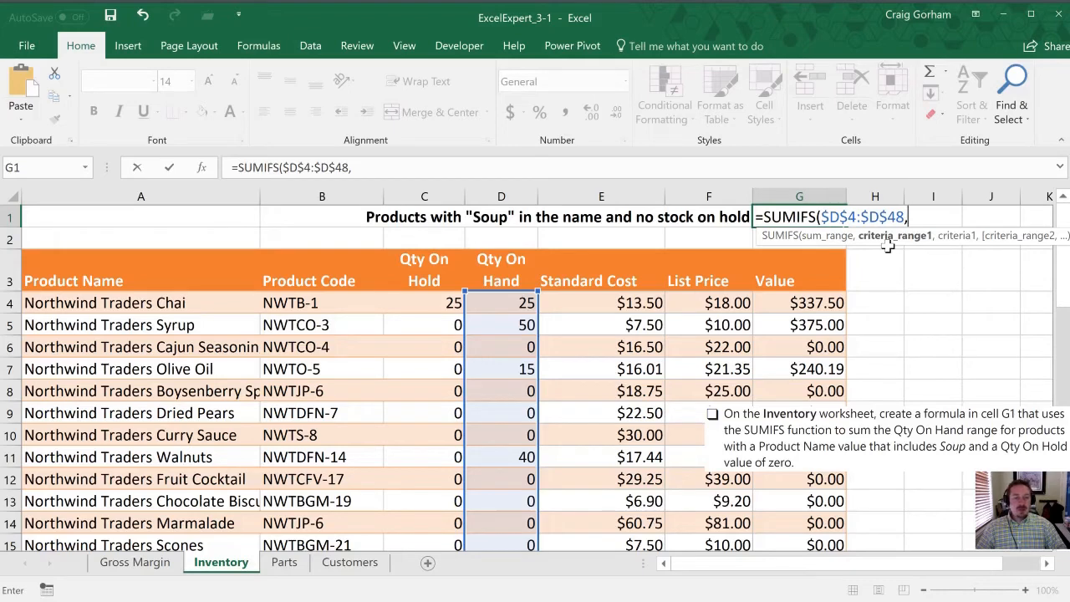
- Add the absolute Product Name range $A$4:$A$48 as the first SUMIFS criteria range, with the wildcard criterion "*Soup*"
left_click(86, 301)
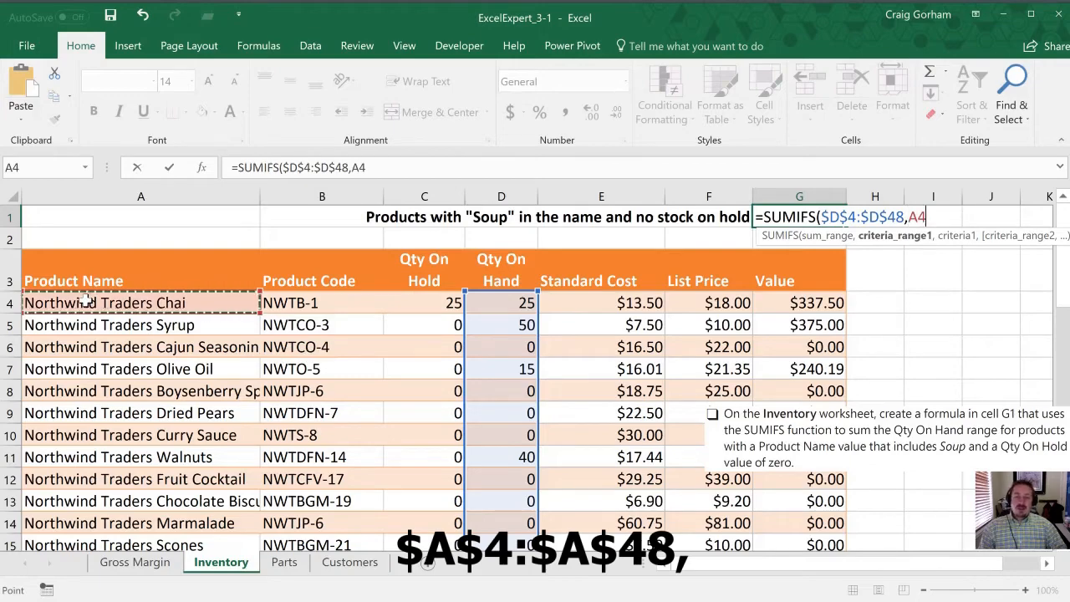
key("ctrl+shift+Down")
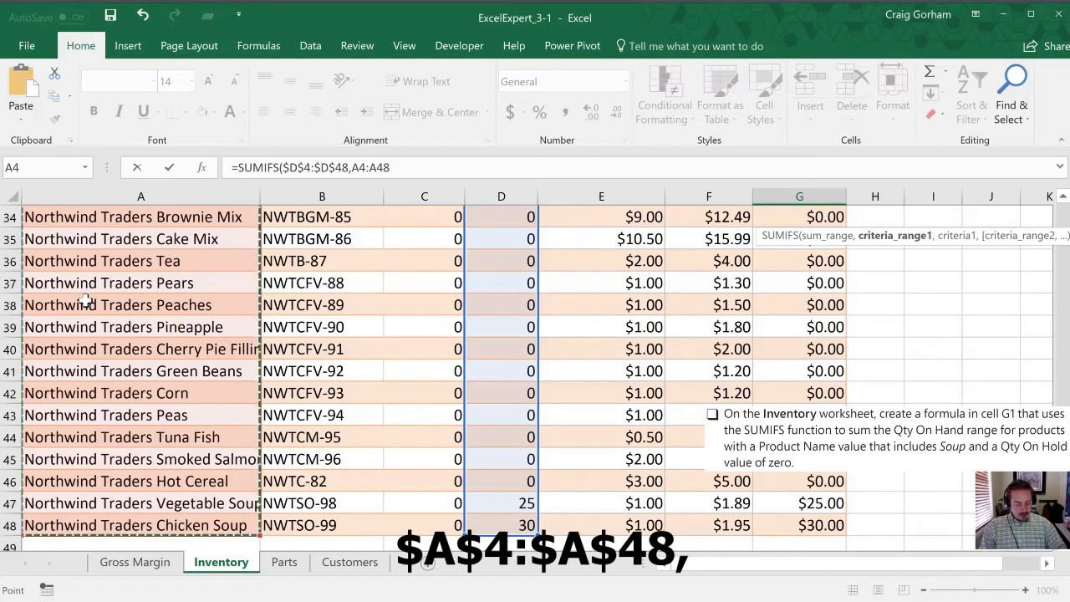
key("F4")
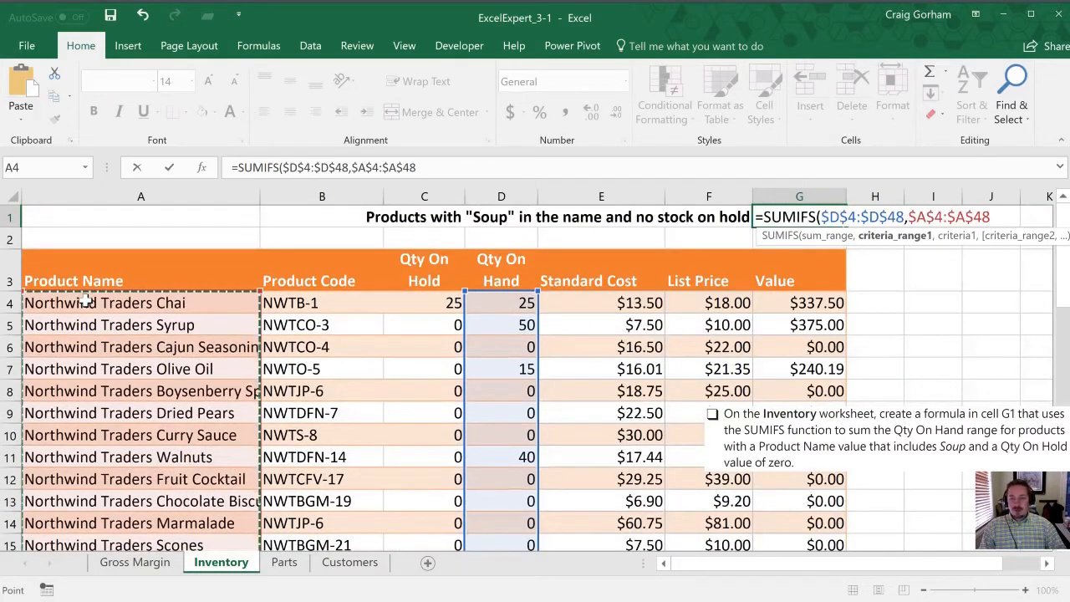
type(",\"*")
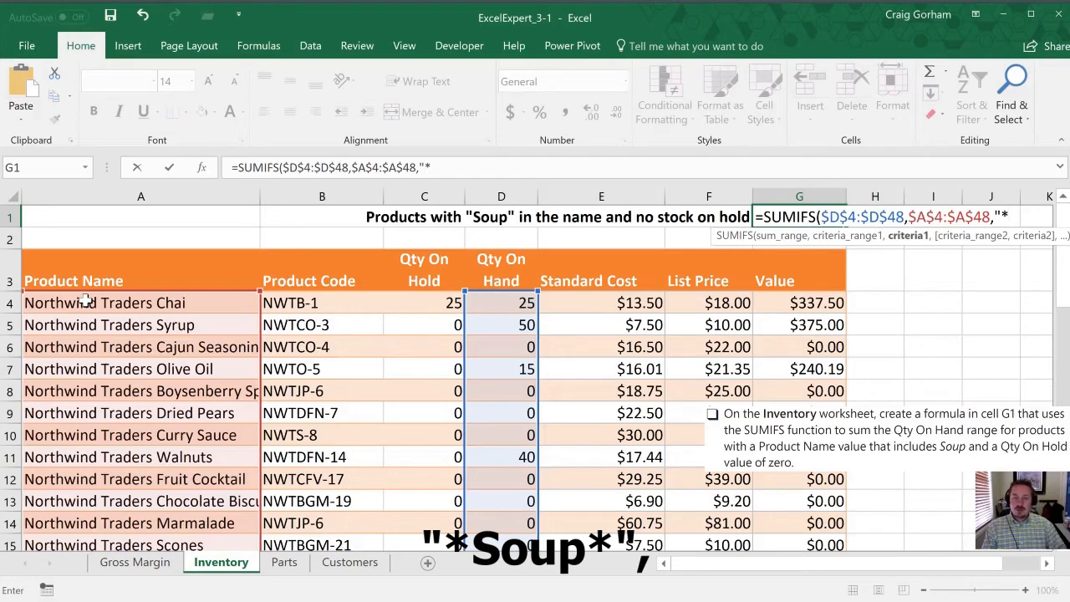
type("Soup")
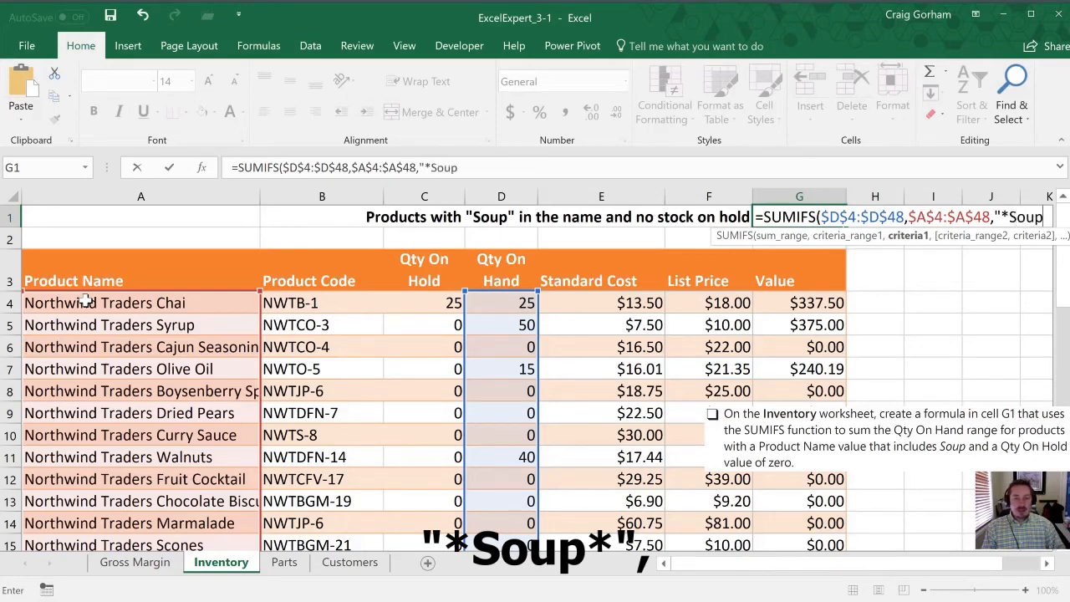
type("\"")
key("BackSpace")
type("*")
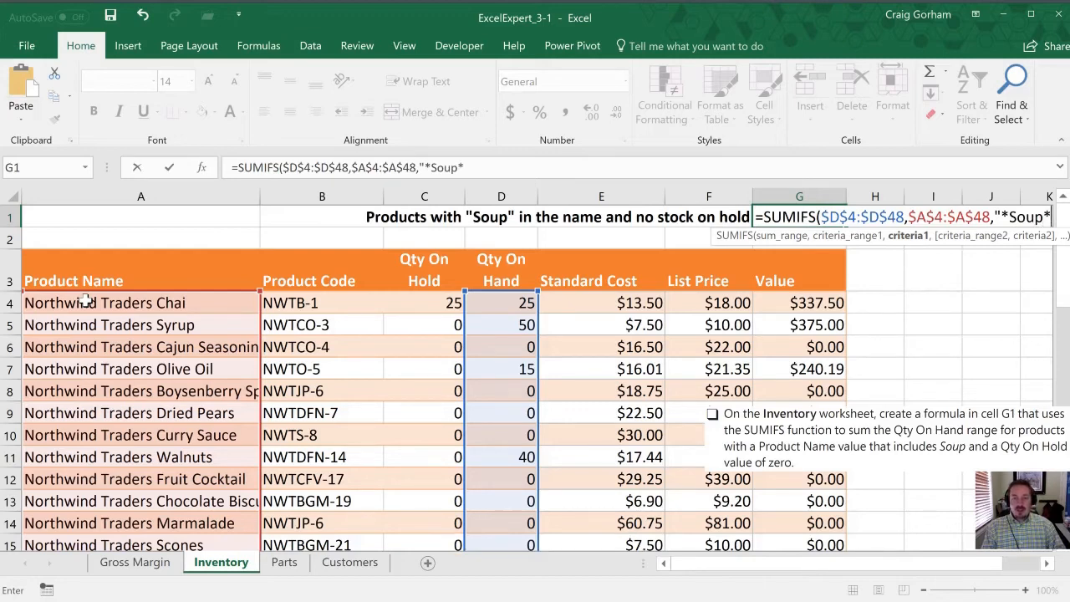
type("\"")
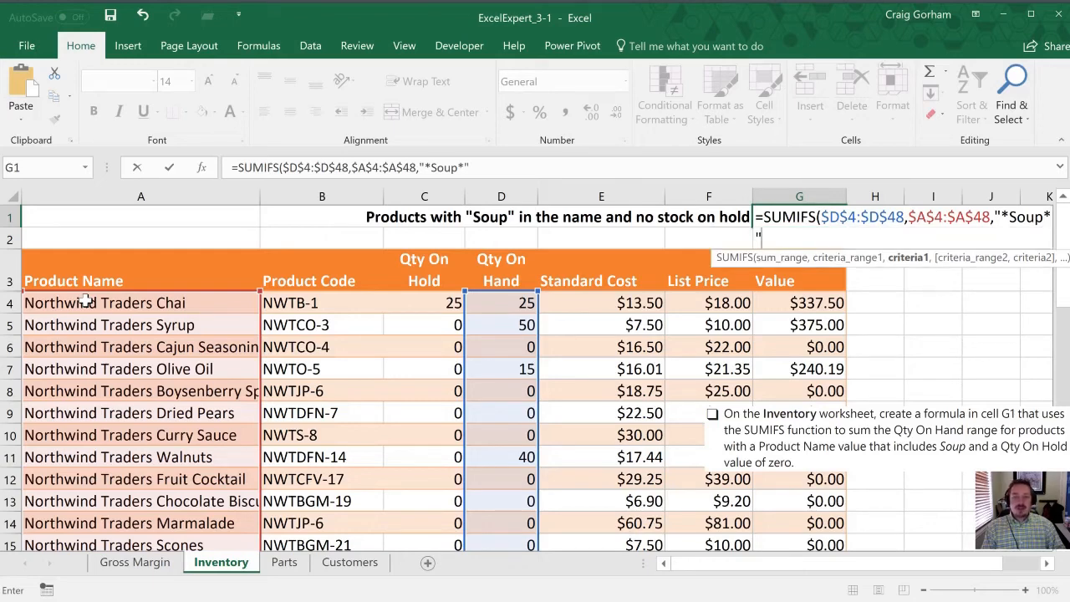
type("\",")
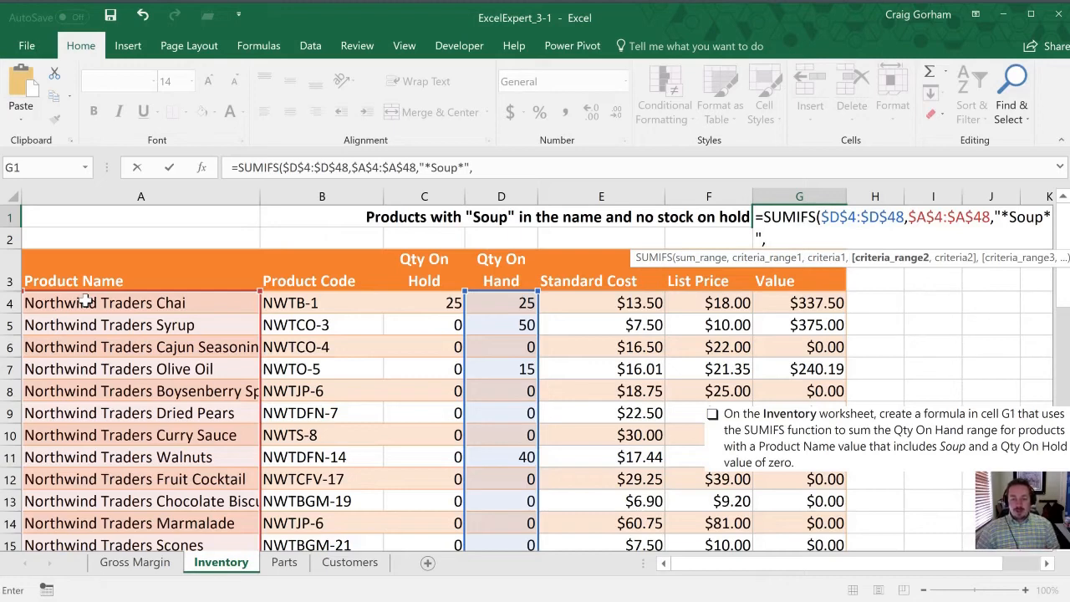
- Add the absolute Qty On Hold range $C$4:$C$48 as the second SUMIFS criteria range in G1
left_click(419, 304)
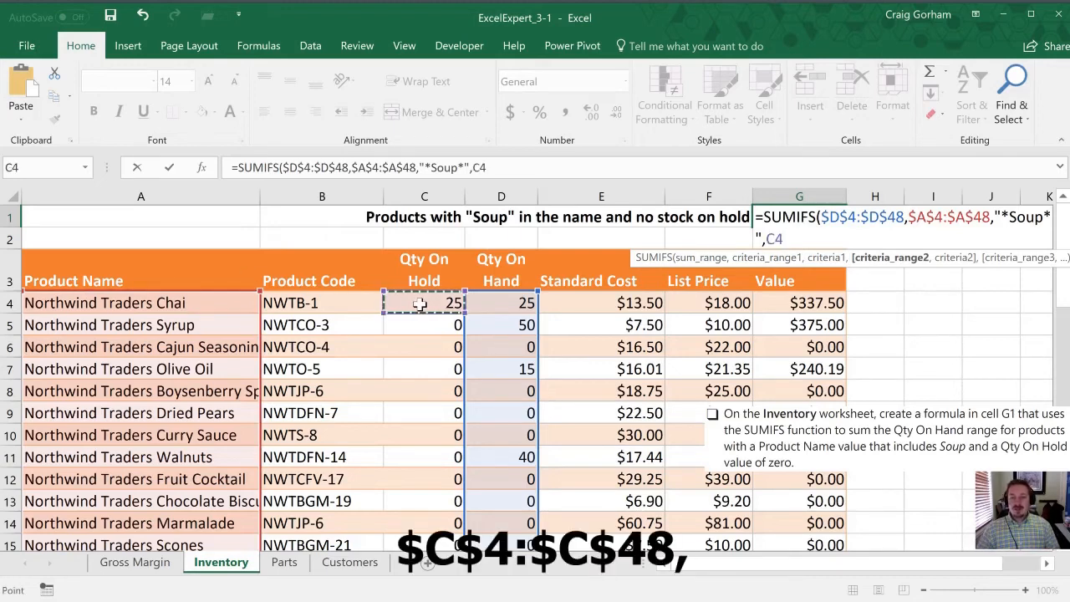
key("ctrl+shift+Down")
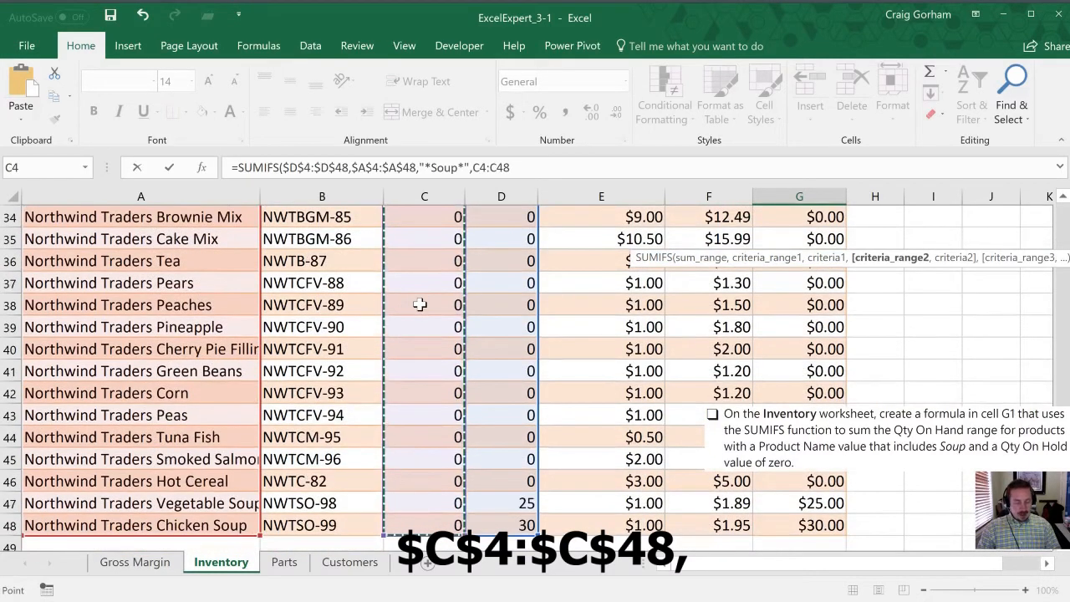
key("F4")
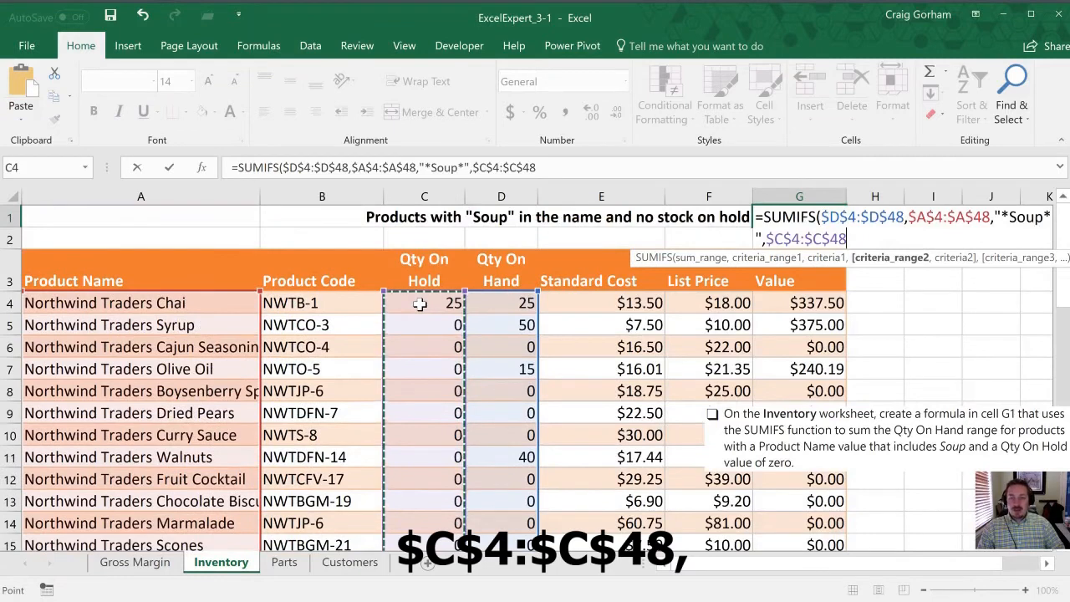
type(",")
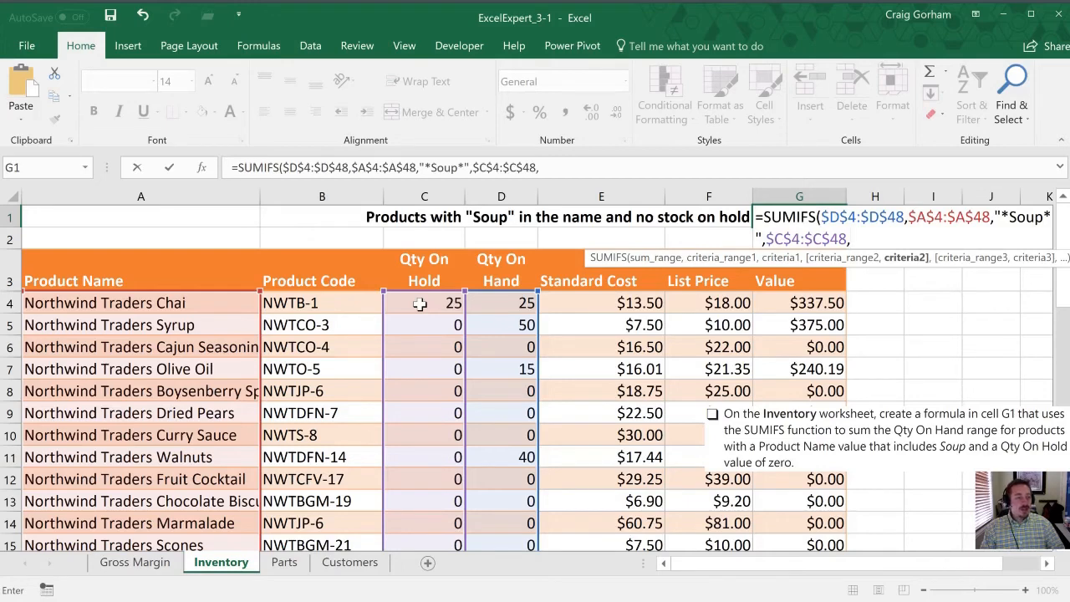
- Enter "=0" as the second criterion, complete the SUMIFS formula, and reselect G1 to review it
type("\"")
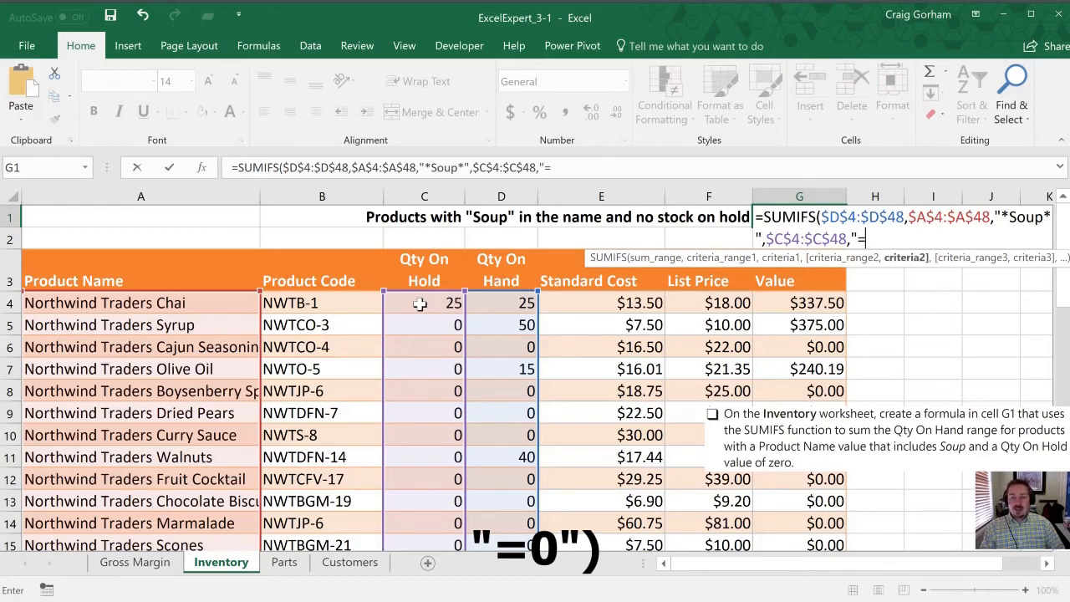
type("=0")
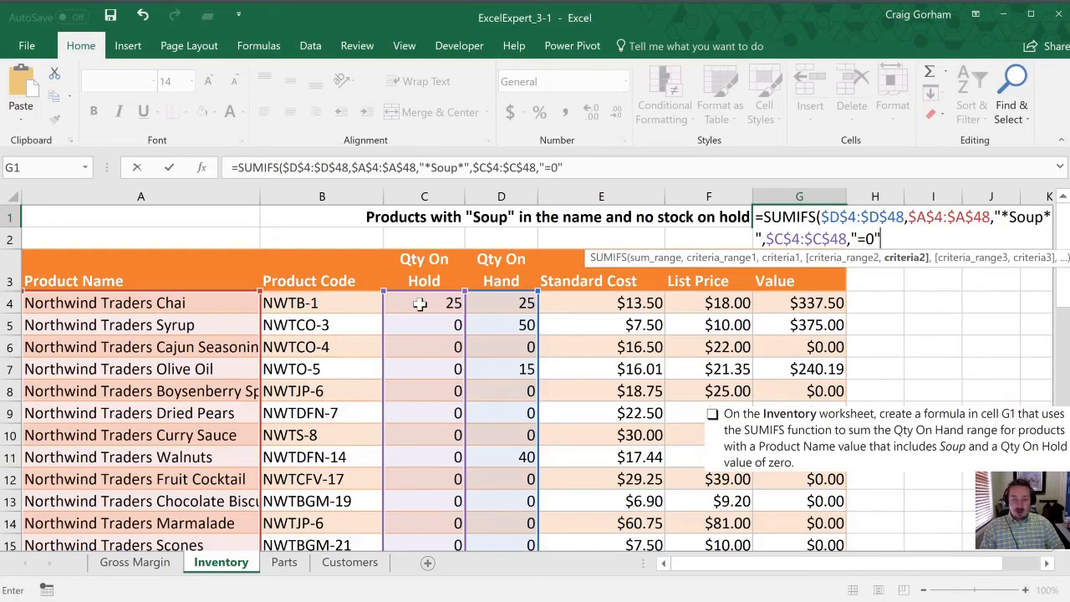
type(")")
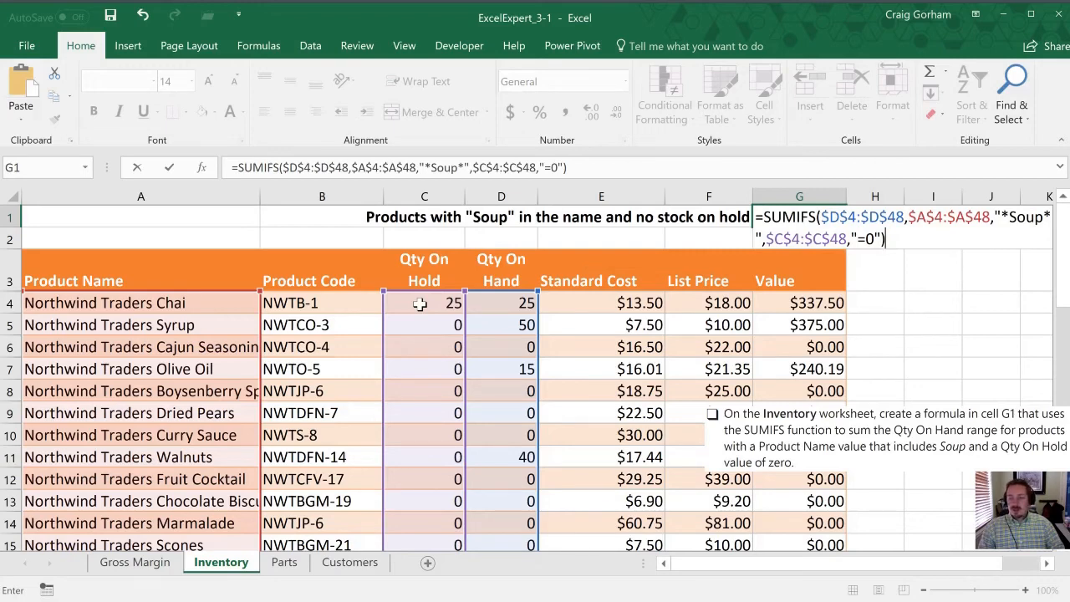
key("Return")
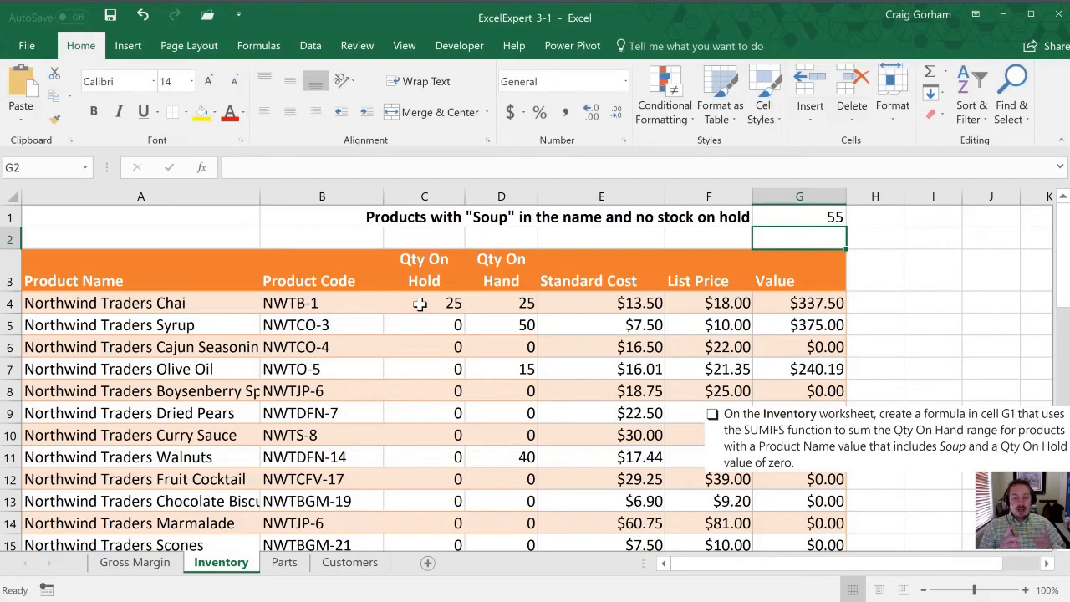
key("Up")
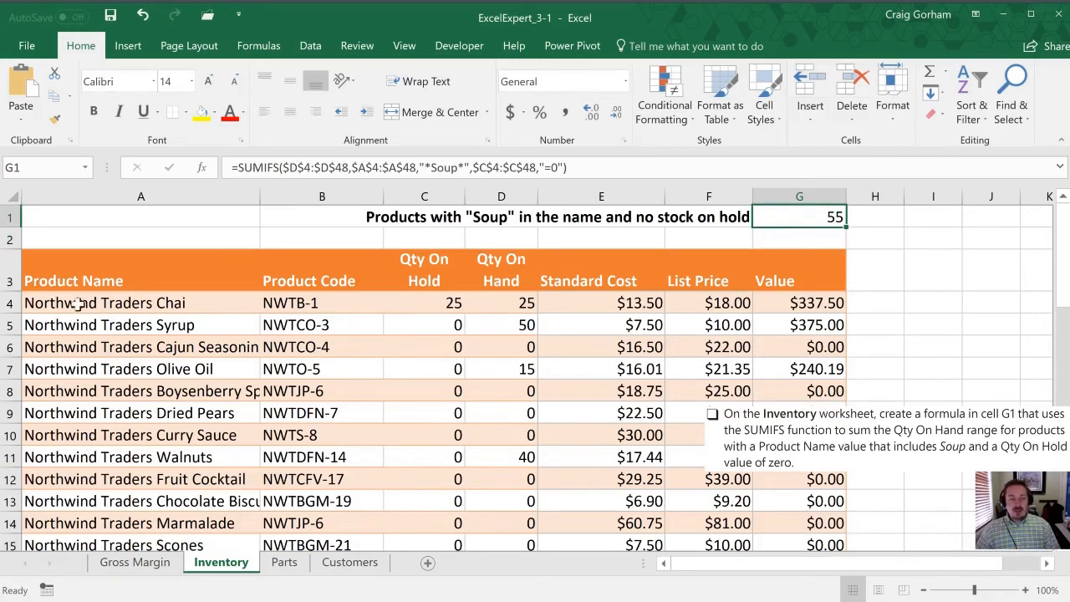
- Check the G1 result by finding the soup products in the Product Name column and examining their Qty On Hold and Qty On Hand values
left_click_drag(77, 303, 99, 440)
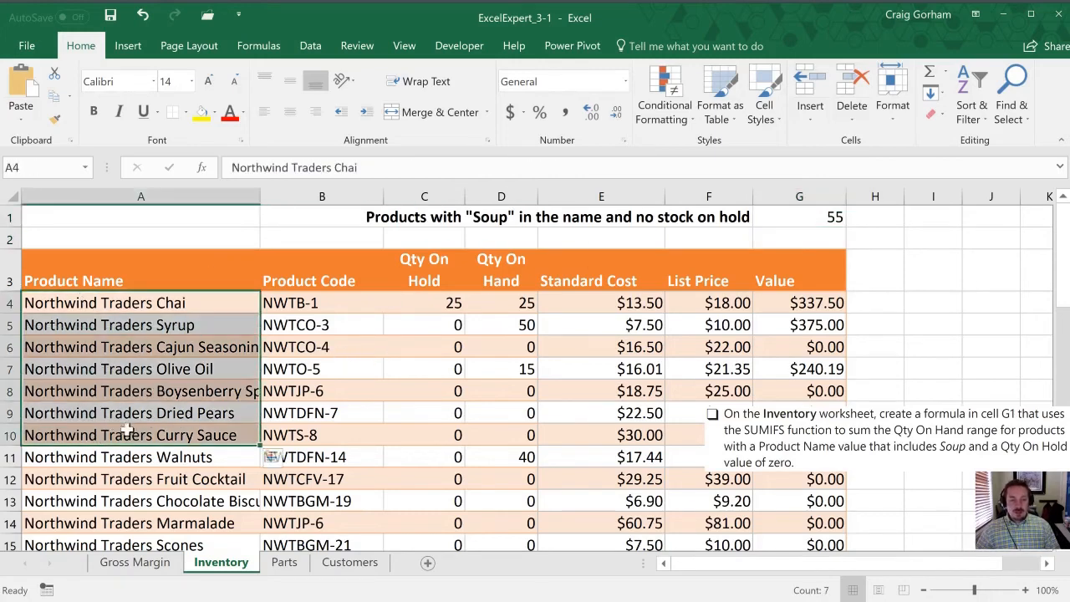
scroll(177, 451, "down", 1)
scroll(180, 452, "down", 6)
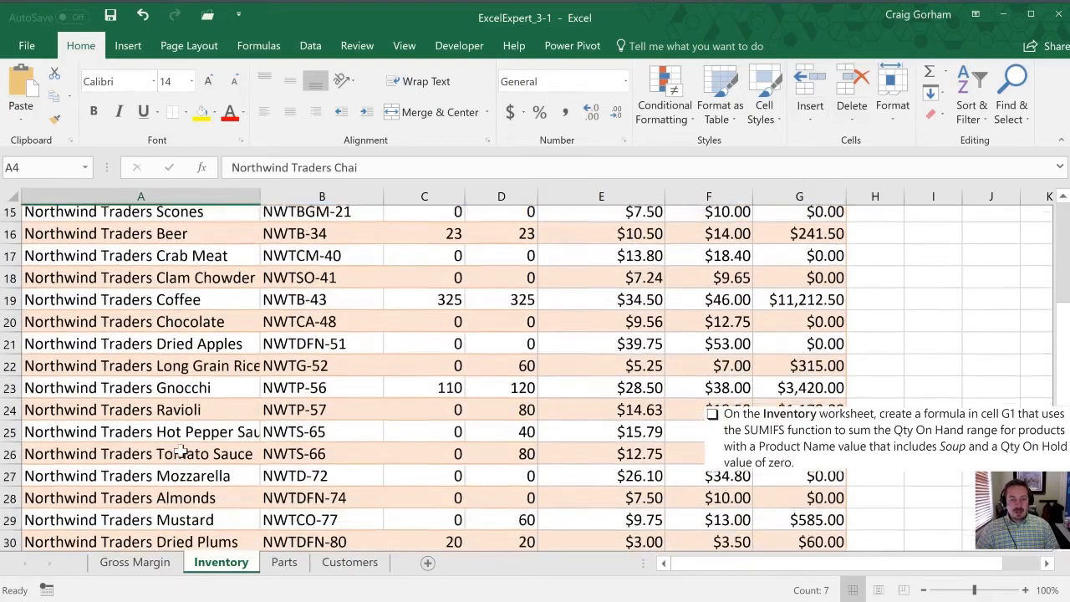
scroll(179, 451, "down", 5)
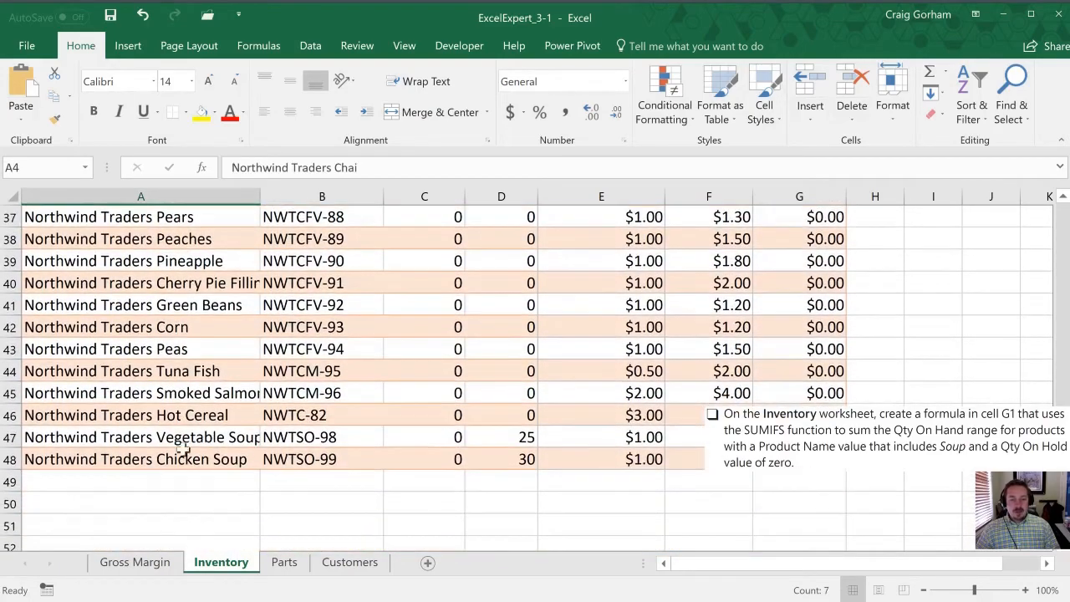
left_click(185, 439)
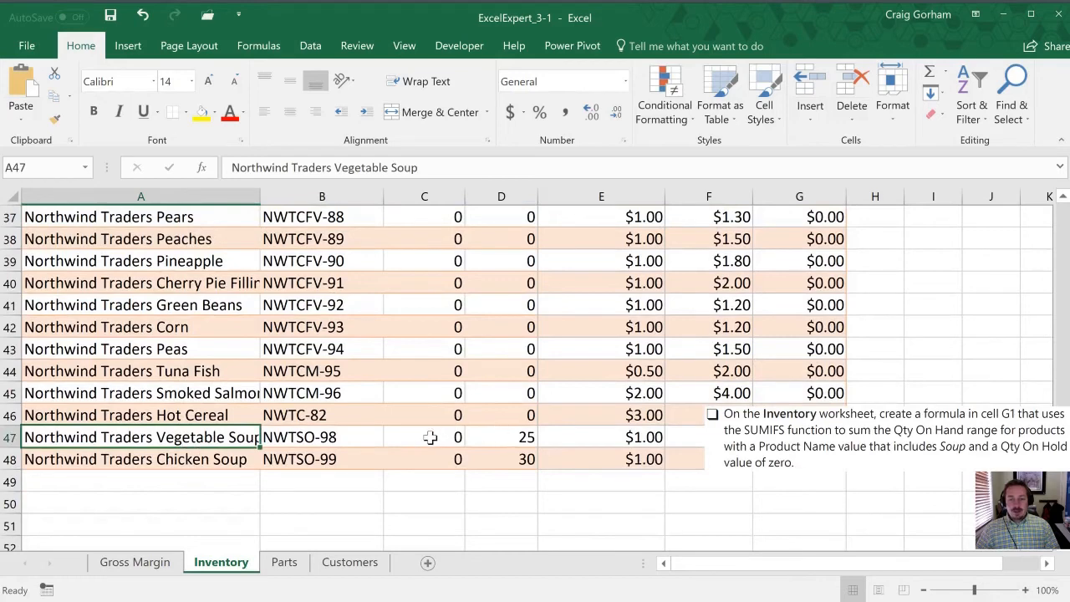
left_click(490, 436)
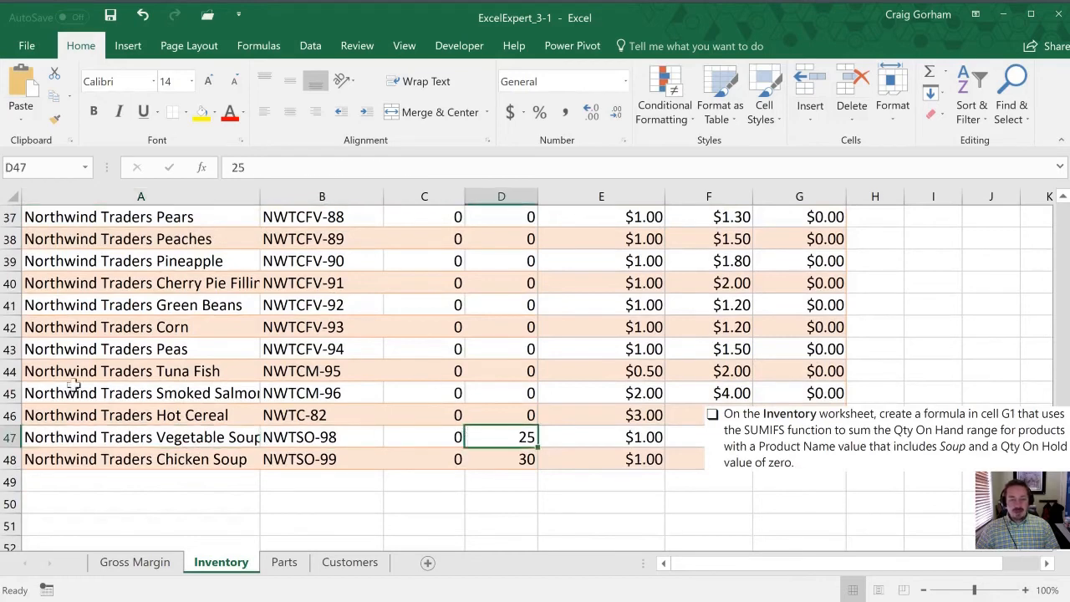
left_click(146, 462)
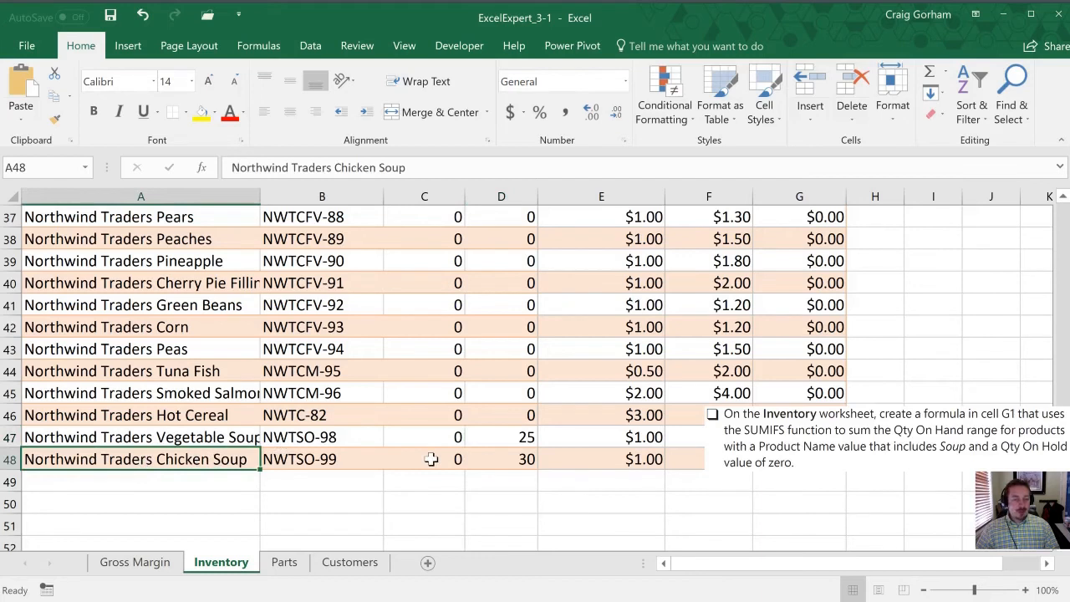
left_click(499, 454)
left_click_drag(494, 457, 498, 441)
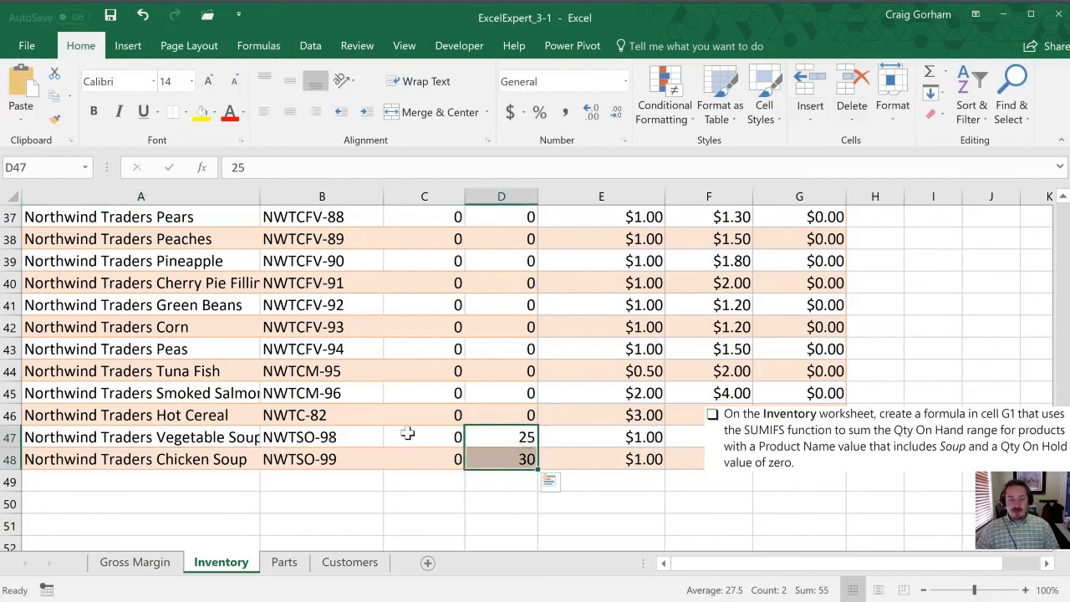
left_click(393, 399)
scroll(436, 433, "up", 4)
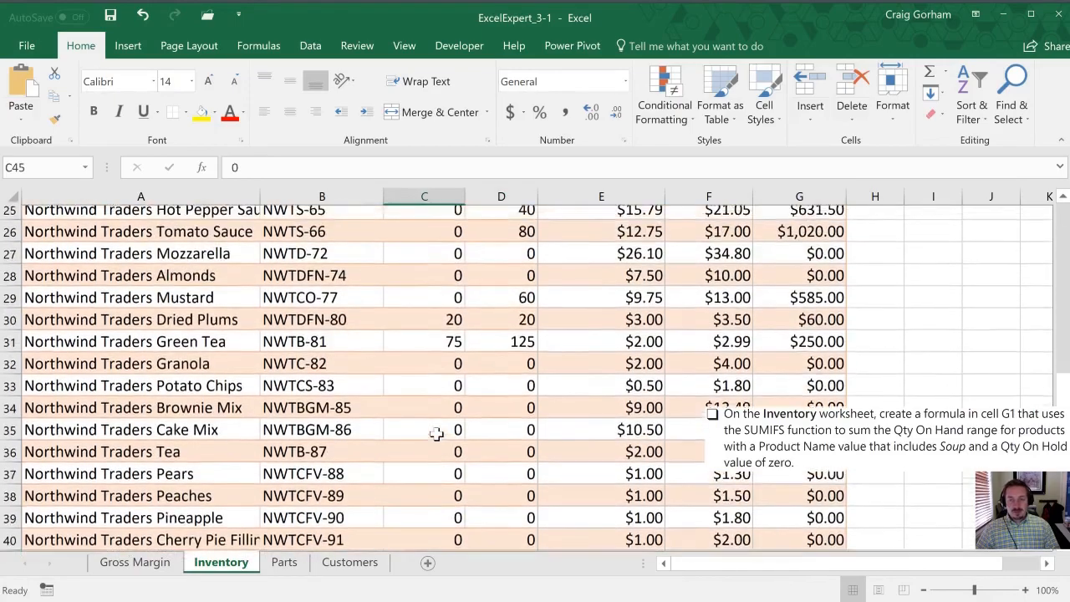
scroll(436, 433, "up", 2)
scroll(431, 426, "up", 6)
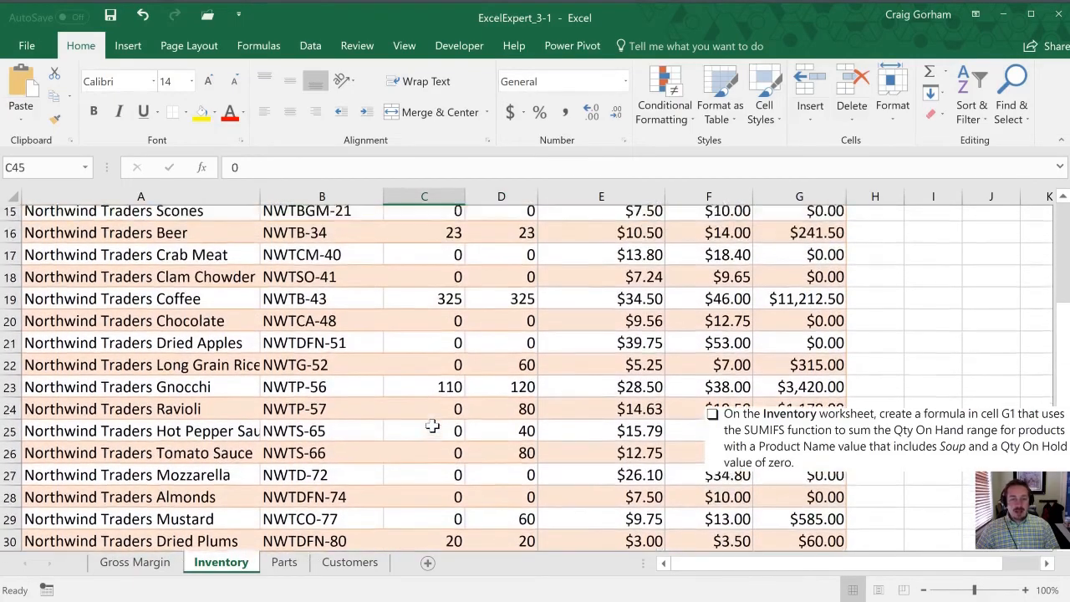